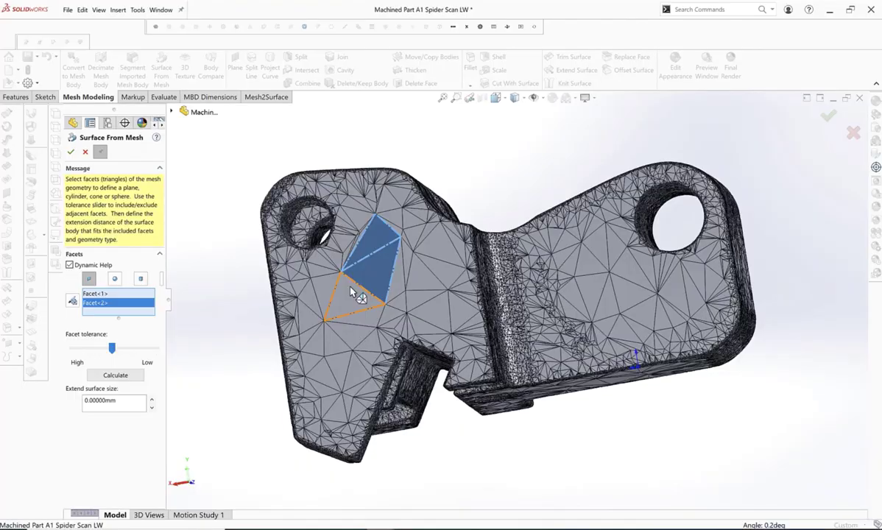
Add two adjacent facets to the selection on the flat mesh face, calculate the matching region and create the planar surface
{"action": "left_click", "coordinate": [317, 291]}
{"action": "left_click", "coordinate": [304, 279]}
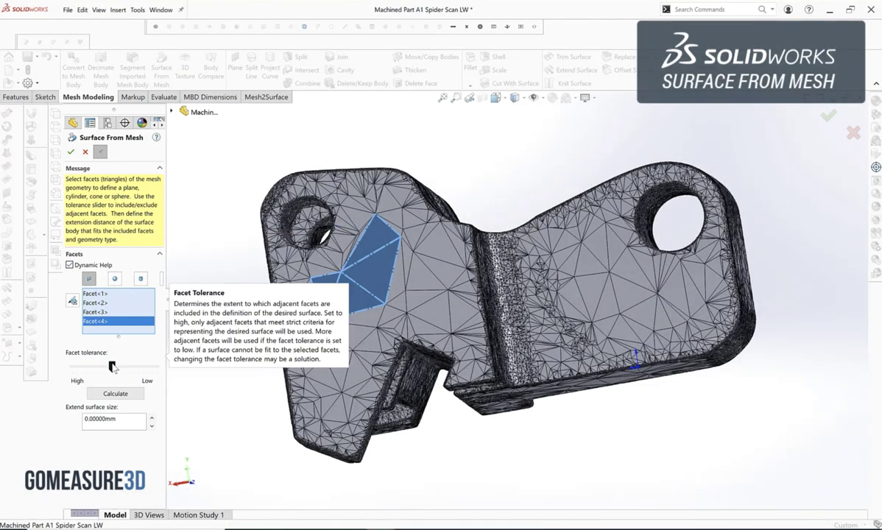
{"action": "left_click", "coordinate": [112, 394]}
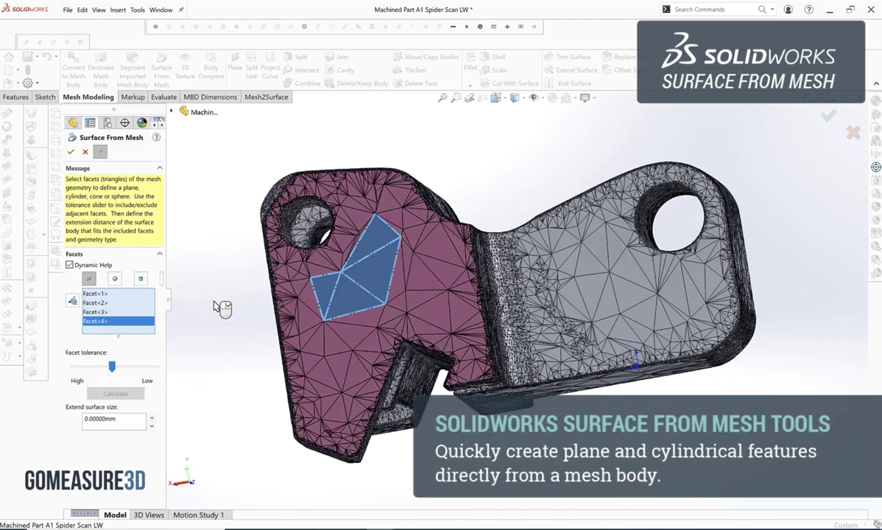
{"action": "middle_click_drag", "start_coordinate": [205, 253], "coordinate": [161, 331]}
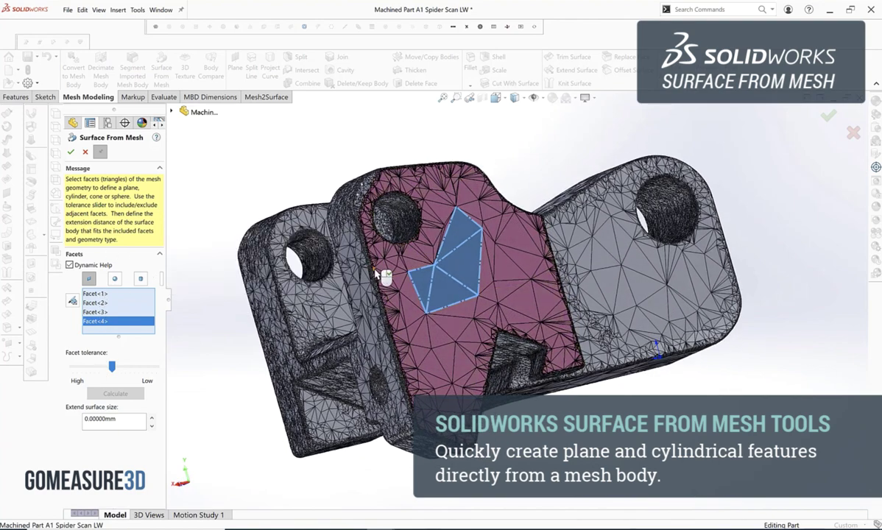
{"action": "mouse_move", "coordinate": [358, 260]}
{"action": "middle_mouse_down"}
{"action": "mouse_move", "coordinate": [351, 232]}
{"action": "mouse_move", "coordinate": [335, 221]}
{"action": "middle_mouse_up"}
{"action": "left_click", "coordinate": [70, 152]}
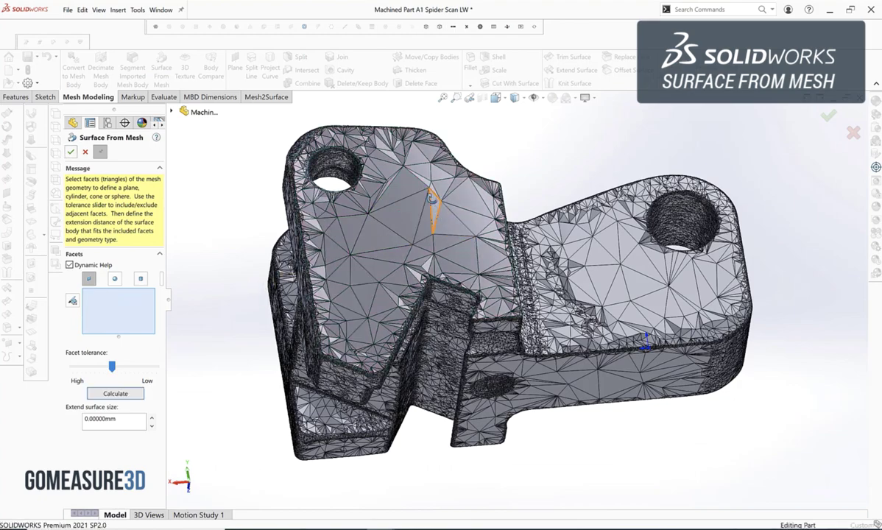
Set the surface type to cylindrical, pick five facets on the wall of the front arm's hole and calculate the matching region
{"action": "middle_click_drag", "start_coordinate": [426, 194], "coordinate": [599, 149]}
{"action": "middle_click_drag", "start_coordinate": [315, 251], "coordinate": [384, 286]}
{"action": "scroll", "coordinate": [384, 286], "scroll_direction": "up", "scroll_amount": 2}
{"action": "scroll", "coordinate": [306, 342], "scroll_direction": "down", "scroll_amount": 4}
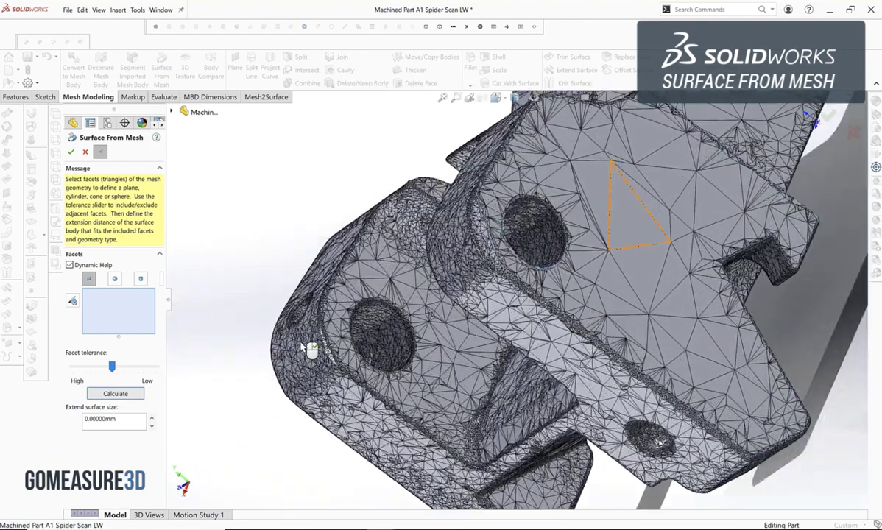
{"action": "left_click", "coordinate": [141, 279]}
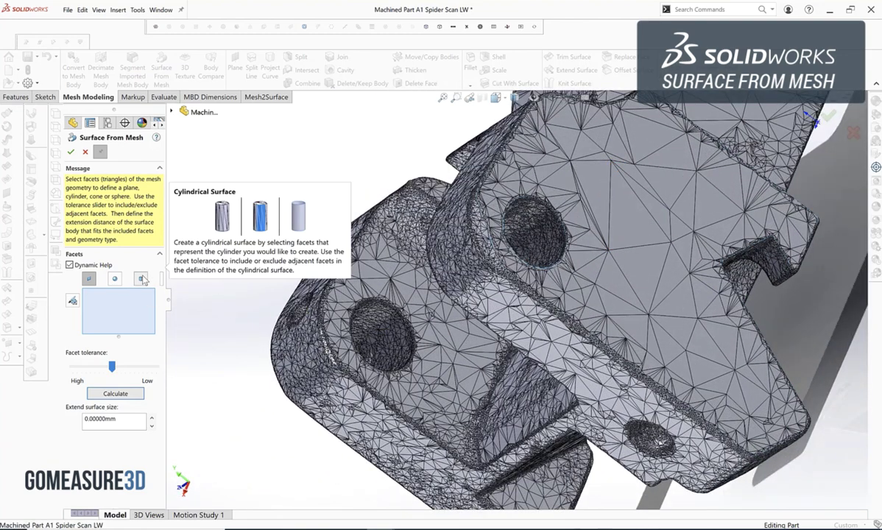
{"action": "left_click", "coordinate": [380, 318]}
{"action": "left_click", "coordinate": [391, 327]}
{"action": "left_click", "coordinate": [384, 337]}
{"action": "left_click", "coordinate": [386, 360]}
{"action": "left_click", "coordinate": [362, 321]}
{"action": "left_click", "coordinate": [110, 403]}
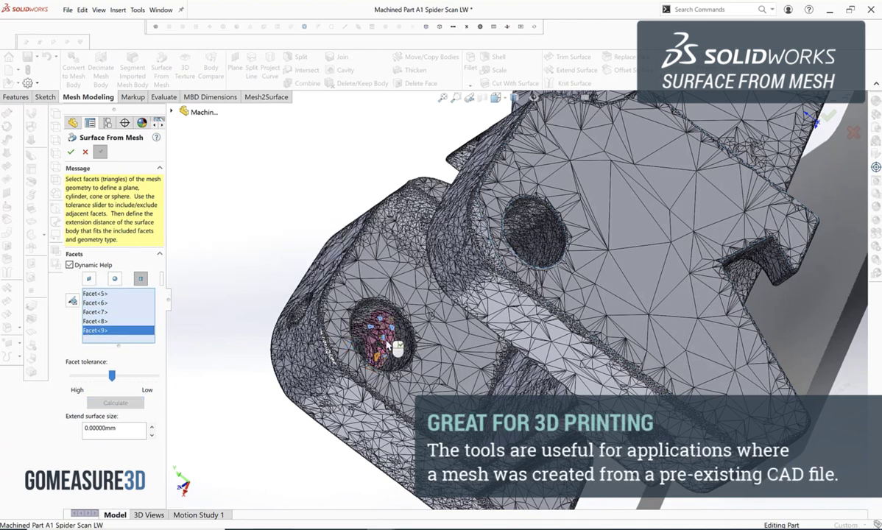
Add more facets around the hole's wall, recalculate the fit and create the cylindrical surface
{"action": "middle_click_drag", "start_coordinate": [384, 329], "coordinate": [431, 287]}
{"action": "scroll", "coordinate": [423, 286], "scroll_direction": "down", "scroll_amount": 5}
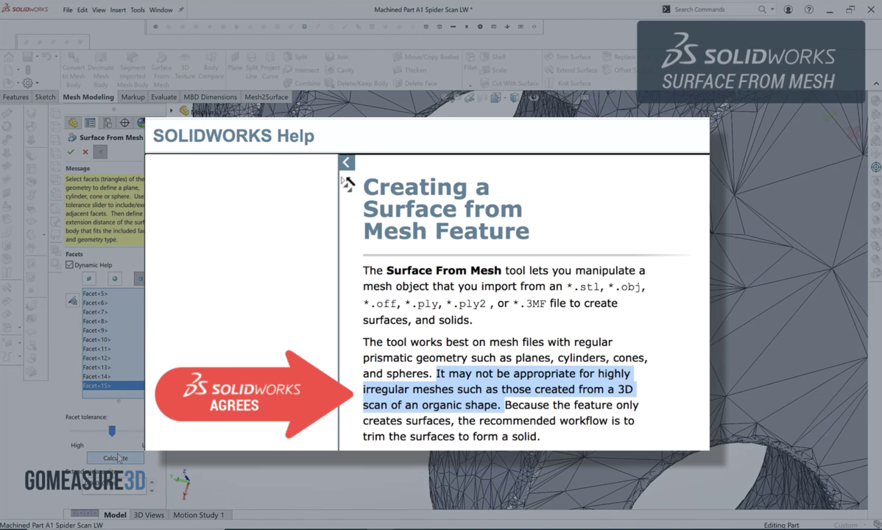
{"action": "left_click", "coordinate": [115, 458]}
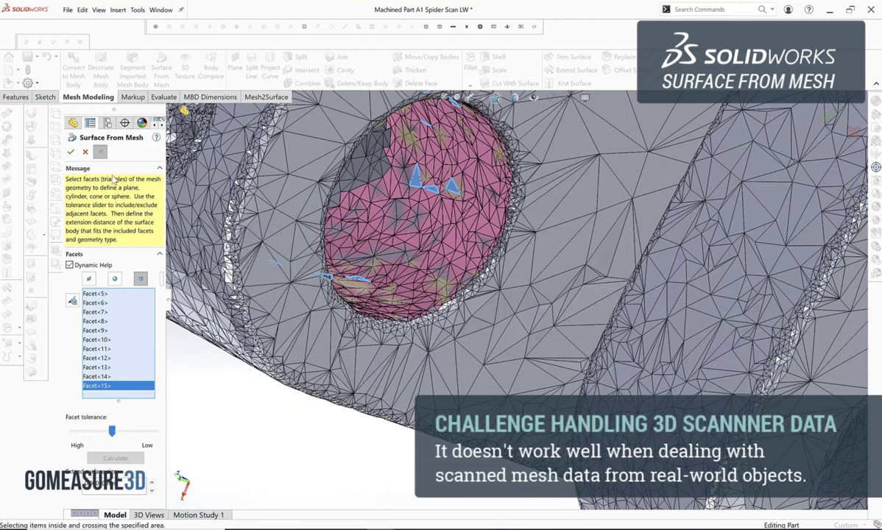
{"action": "left_click", "coordinate": [71, 151]}
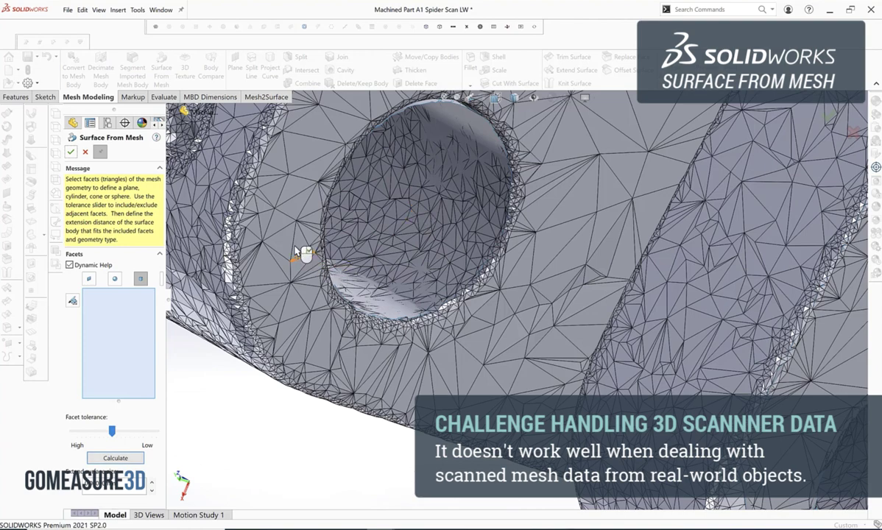
{"action": "left_click", "coordinate": [71, 152]}
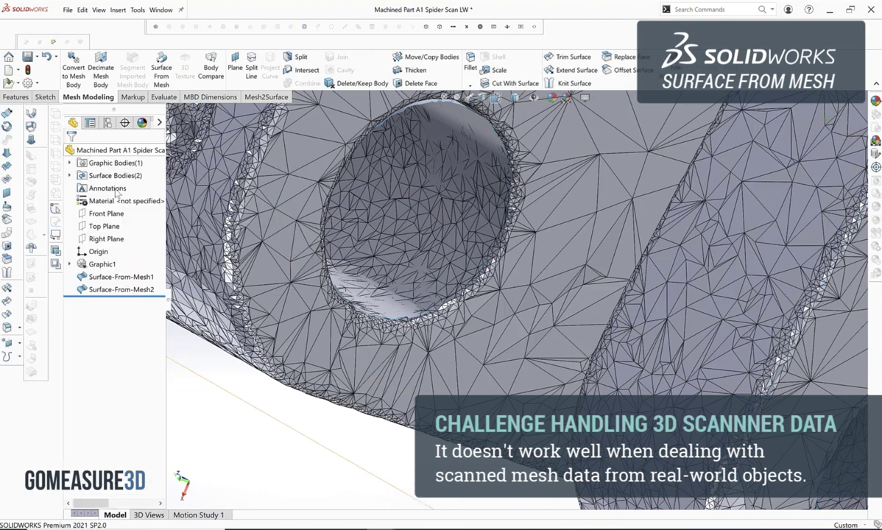
Hide the Graphic1 mesh body and inspect the extracted planar and cylindrical surfaces from several sides
{"action": "right_click", "coordinate": [101, 264]}
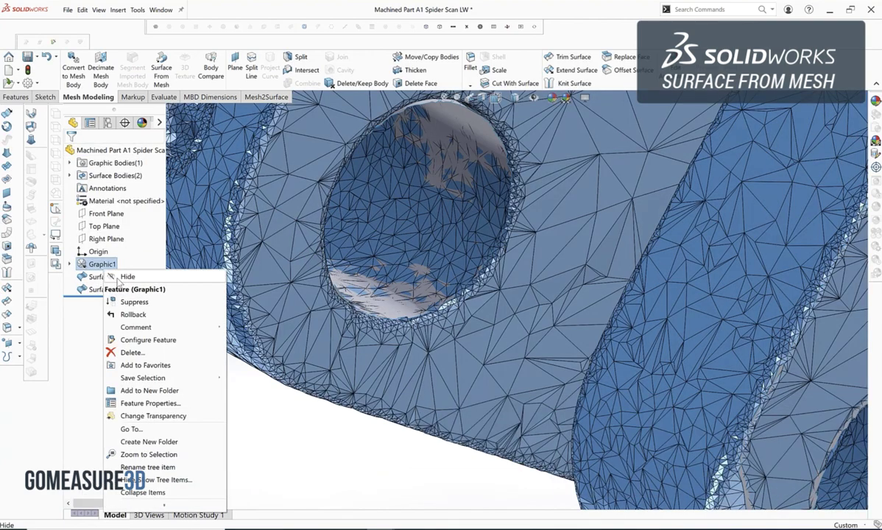
{"action": "left_click", "coordinate": [118, 271]}
{"action": "scroll", "coordinate": [283, 253], "scroll_direction": "up", "scroll_amount": 3}
{"action": "middle_click_drag", "start_coordinate": [341, 248], "coordinate": [467, 262]}
{"action": "scroll", "coordinate": [466, 262], "scroll_direction": "down", "scroll_amount": 3}
{"action": "scroll", "coordinate": [466, 266], "scroll_direction": "up", "scroll_amount": 5}
{"action": "middle_click_drag", "start_coordinate": [556, 256], "coordinate": [472, 419]}
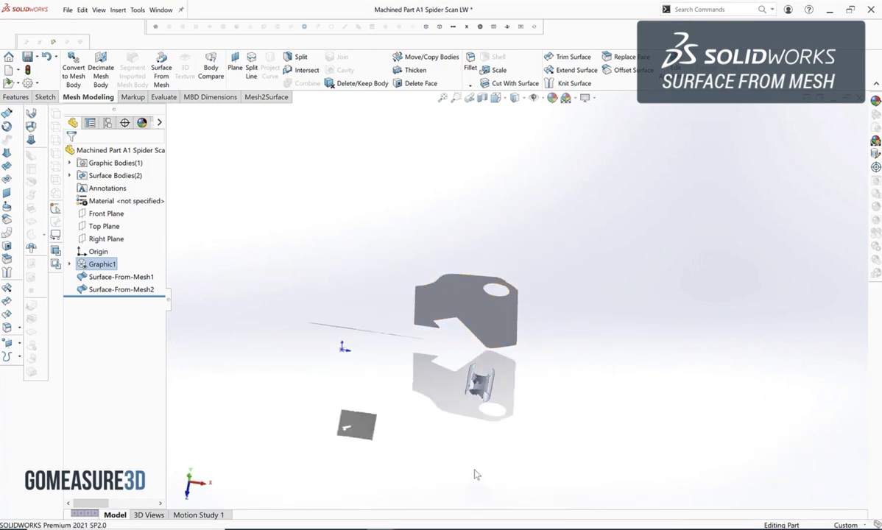
{"action": "middle_click_drag", "start_coordinate": [476, 468], "coordinate": [459, 198]}
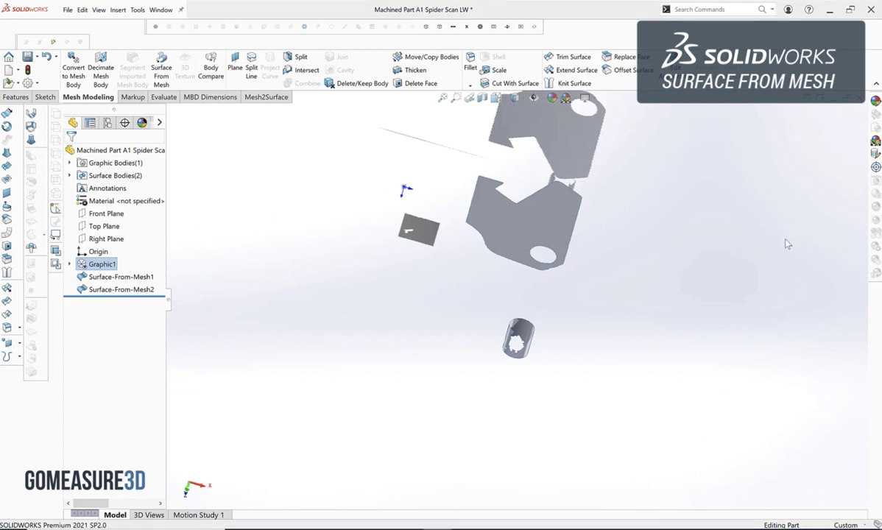
Hide the surface bodies Surface-From-Mesh1 and Surface-From-Mesh2
{"action": "left_click", "coordinate": [111, 277]}
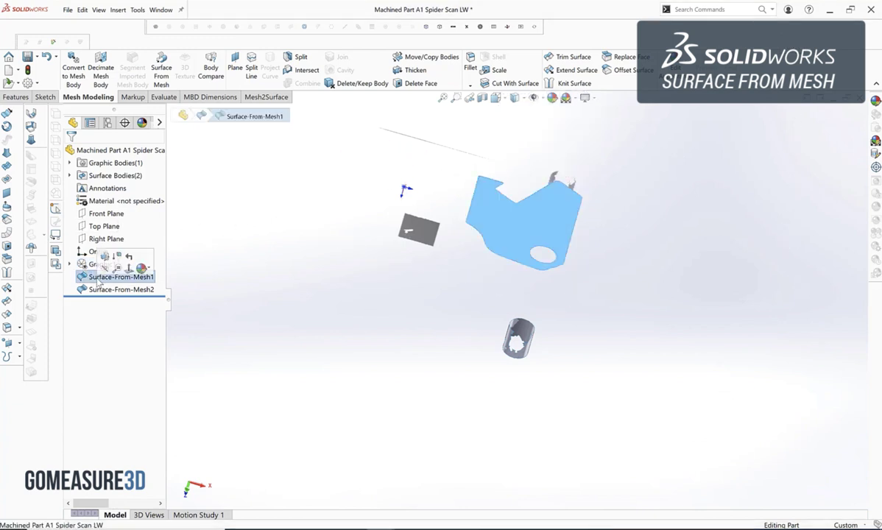
{"action": "left_click", "coordinate": [103, 269]}
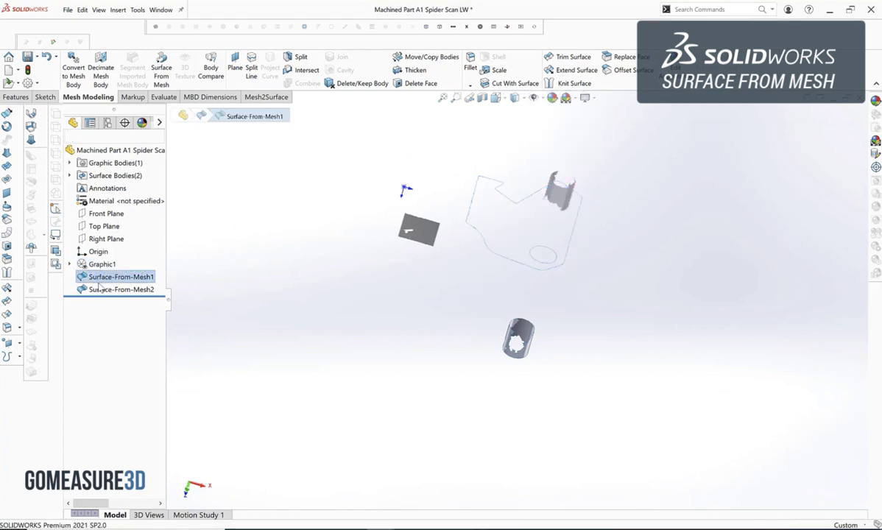
{"action": "right_click", "coordinate": [102, 291]}
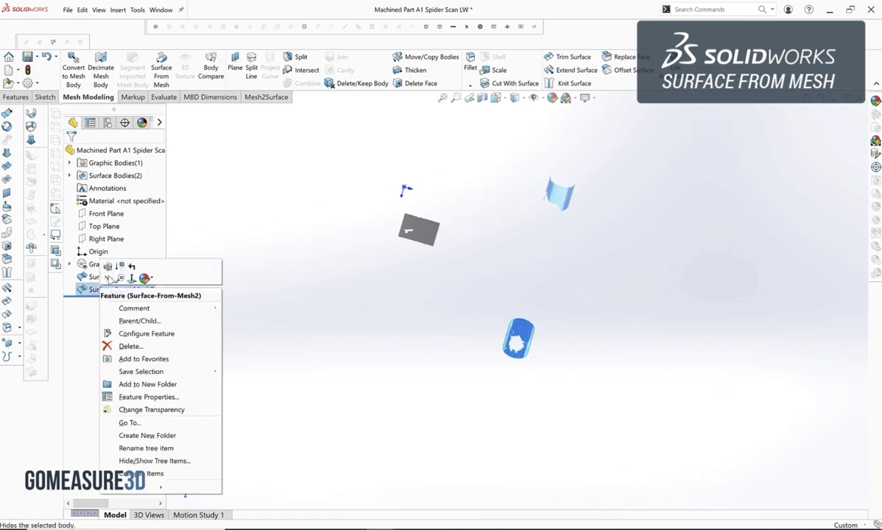
{"action": "left_click", "coordinate": [109, 278]}
Show the Graphic1 mesh body again
{"action": "left_click", "coordinate": [102, 265]}
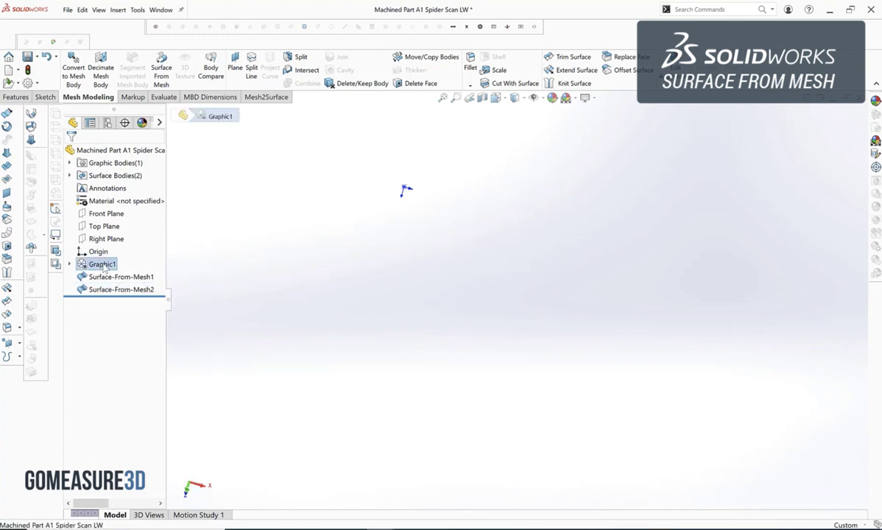
{"action": "right_click", "coordinate": [104, 266]}
{"action": "left_click", "coordinate": [124, 269]}
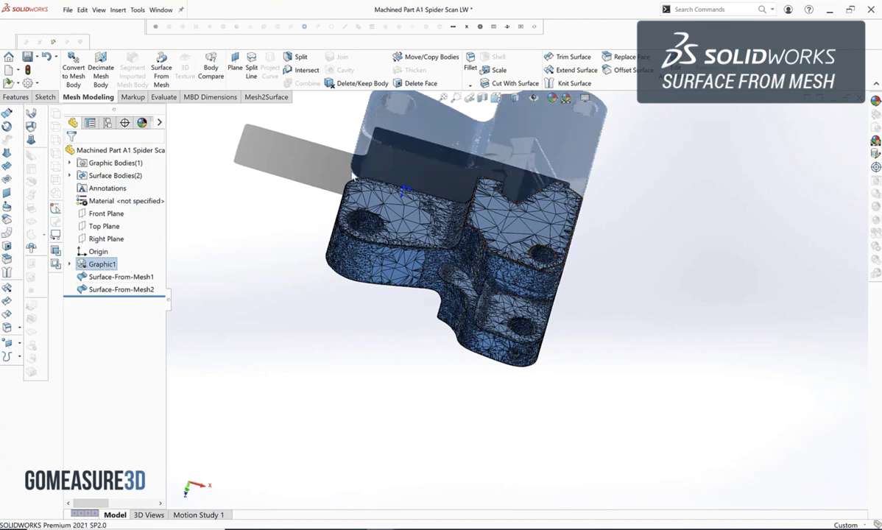
Decimate the closed graphic mesh body with a 20 percent facet reduction and a 0.08 mm tolerance
{"action": "middle_click_drag", "start_coordinate": [352, 179], "coordinate": [331, 291]}
{"action": "middle_click_drag", "start_coordinate": [355, 177], "coordinate": [347, 274]}
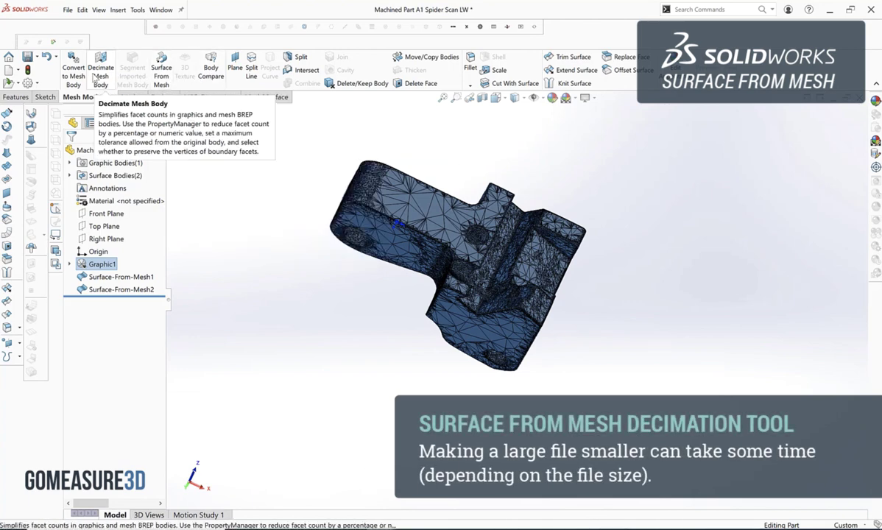
{"action": "left_click", "coordinate": [94, 78]}
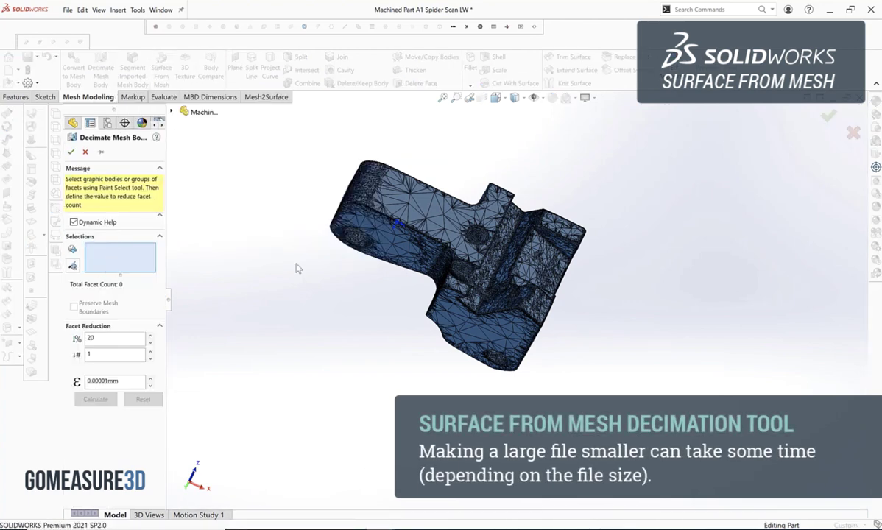
{"action": "left_click", "coordinate": [379, 211]}
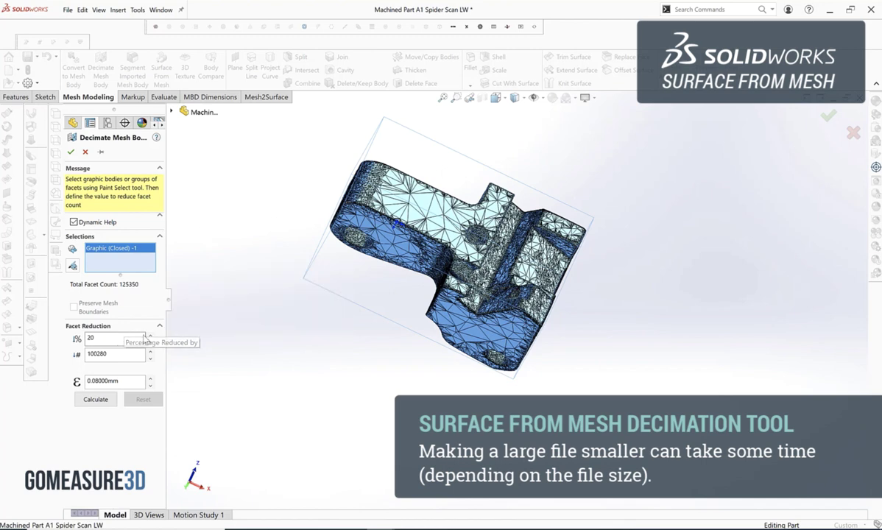
{"action": "left_click_drag", "start_coordinate": [103, 341], "coordinate": [78, 340]}
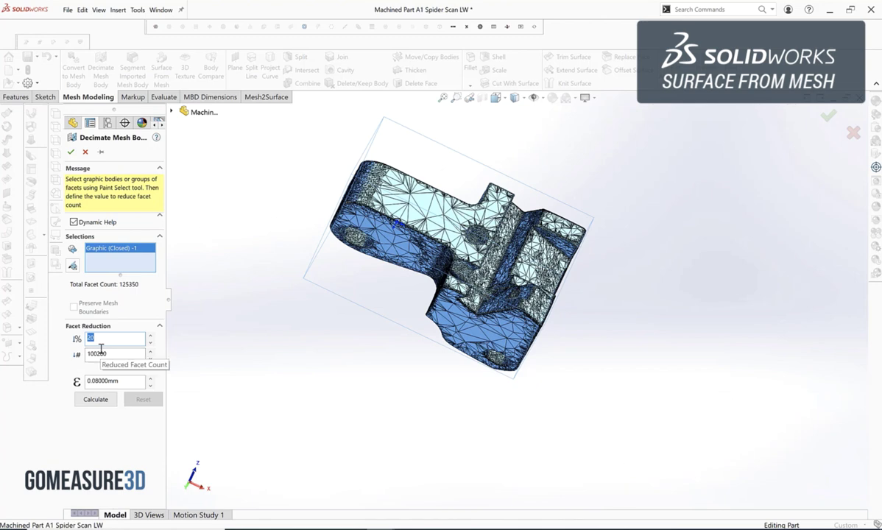
{"action": "left_click", "coordinate": [197, 400]}
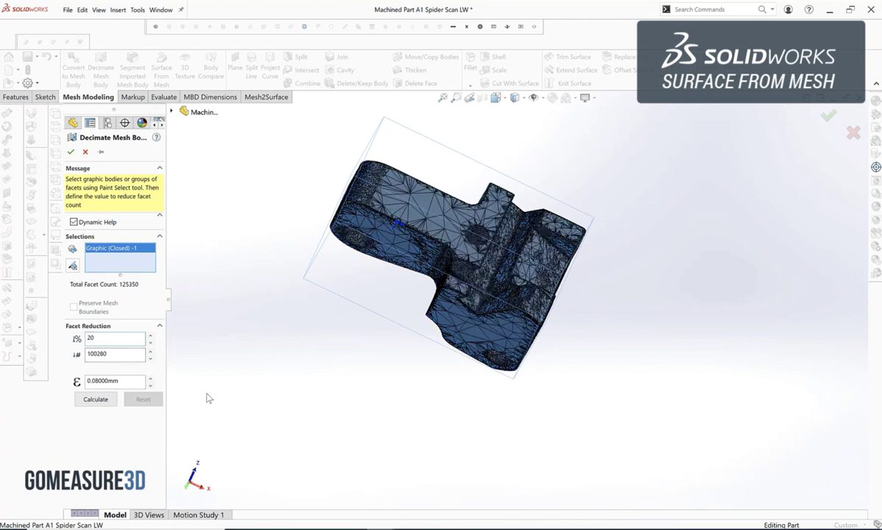
{"action": "left_click", "coordinate": [90, 400]}
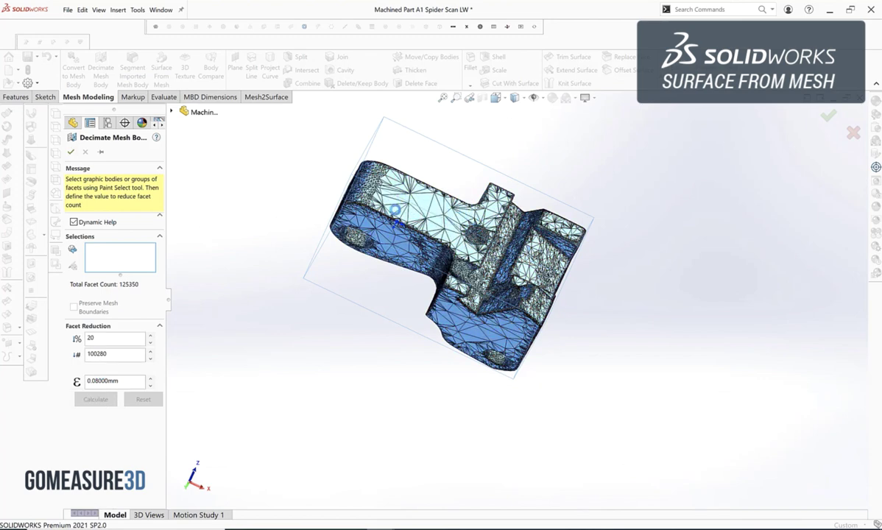
{"action": "key", "text": "Return"}
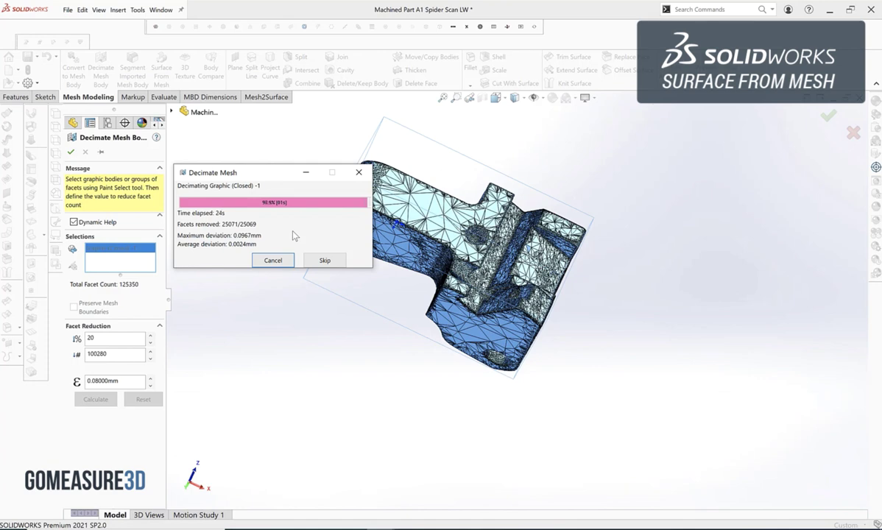
{"action": "middle_click_drag", "start_coordinate": [313, 232], "coordinate": [349, 206]}
{"action": "middle_click_drag", "start_coordinate": [349, 171], "coordinate": [332, 184]}
{"action": "left_click", "coordinate": [70, 152]}
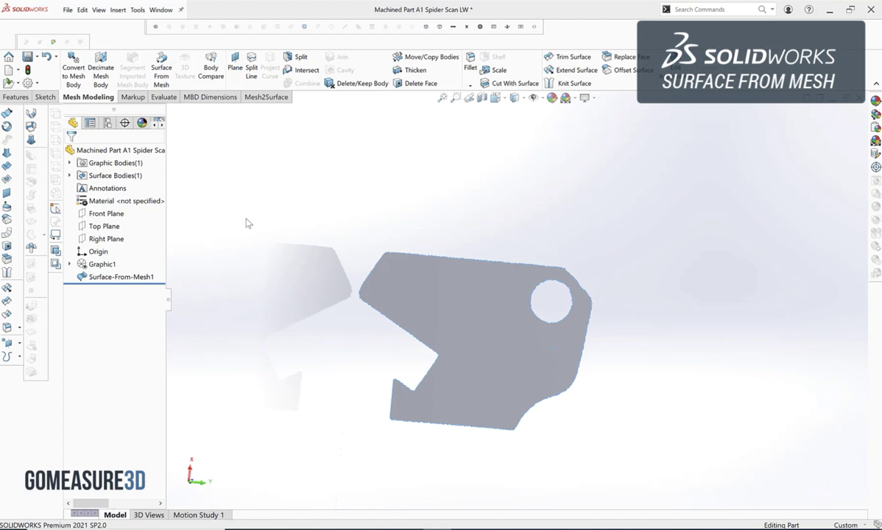
Show the Graphic1 mesh body together with the planar surface Surface-From-Mesh1
{"action": "right_click", "coordinate": [96, 264]}
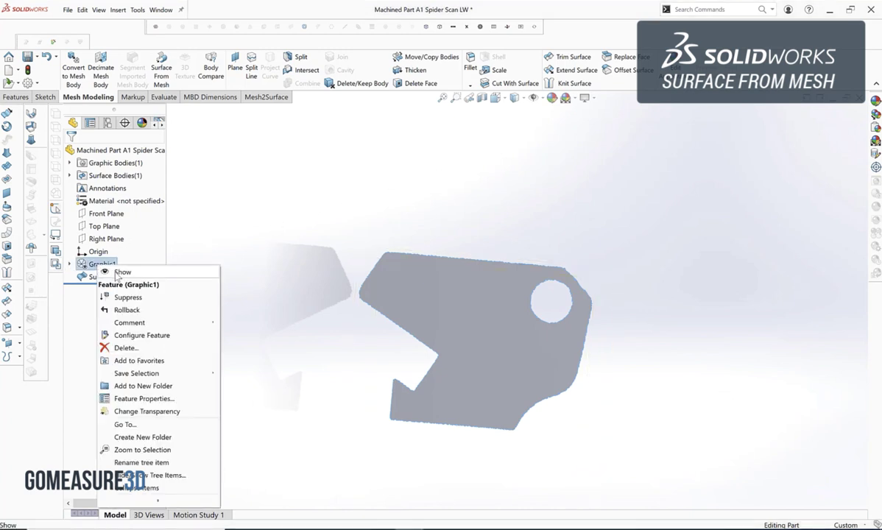
{"action": "left_click", "coordinate": [116, 272]}
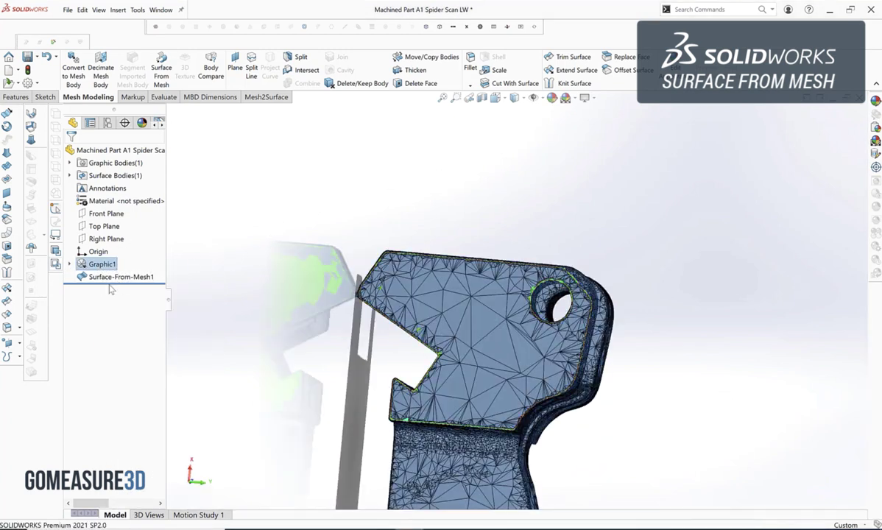
{"action": "left_click", "coordinate": [118, 277]}
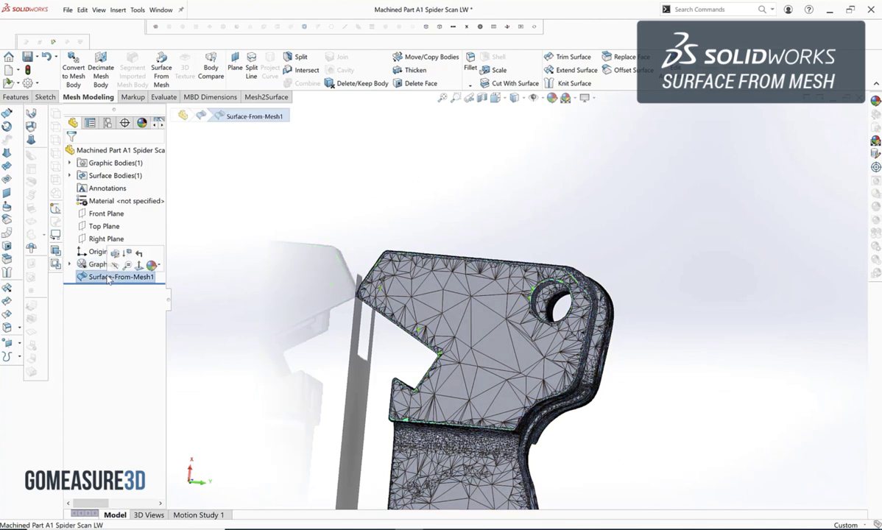
{"action": "left_click", "coordinate": [217, 246]}
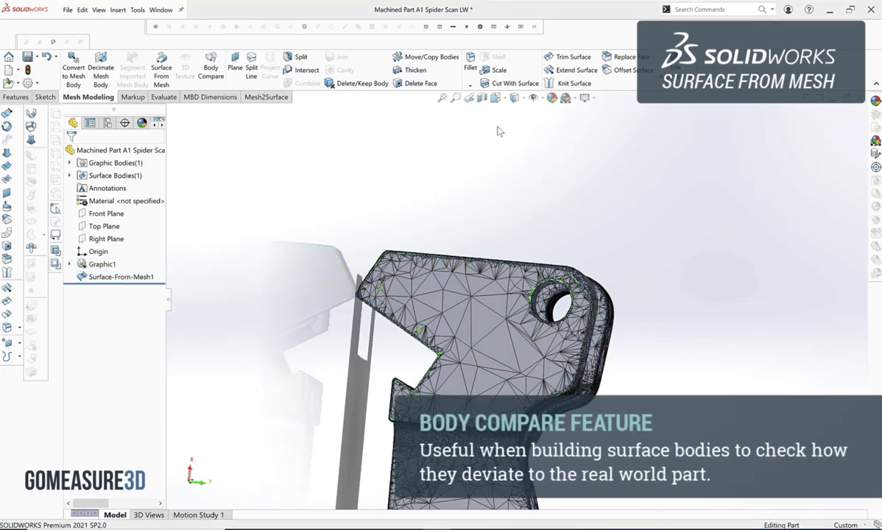
Run Body Compare with the closed graphic mesh as source body and Surface-From-Mesh1 as compare body
{"action": "left_click", "coordinate": [211, 62]}
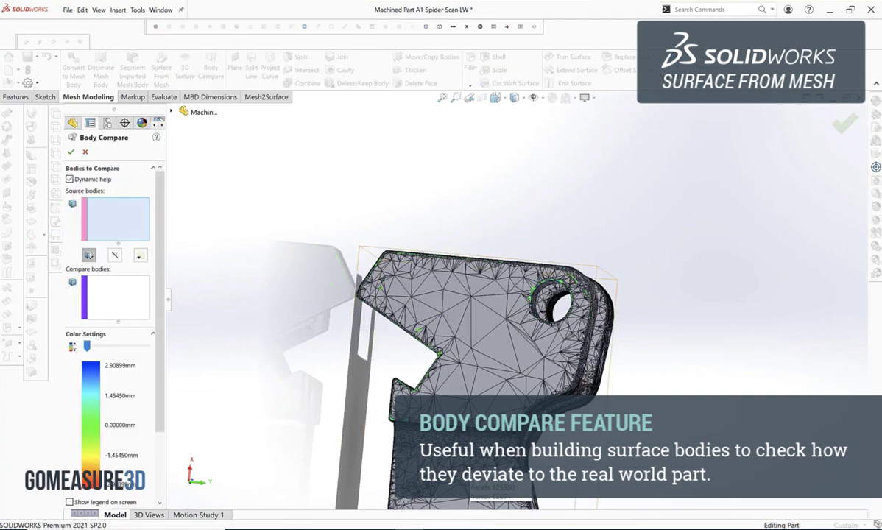
{"action": "left_click", "coordinate": [443, 451]}
{"action": "left_click", "coordinate": [110, 284]}
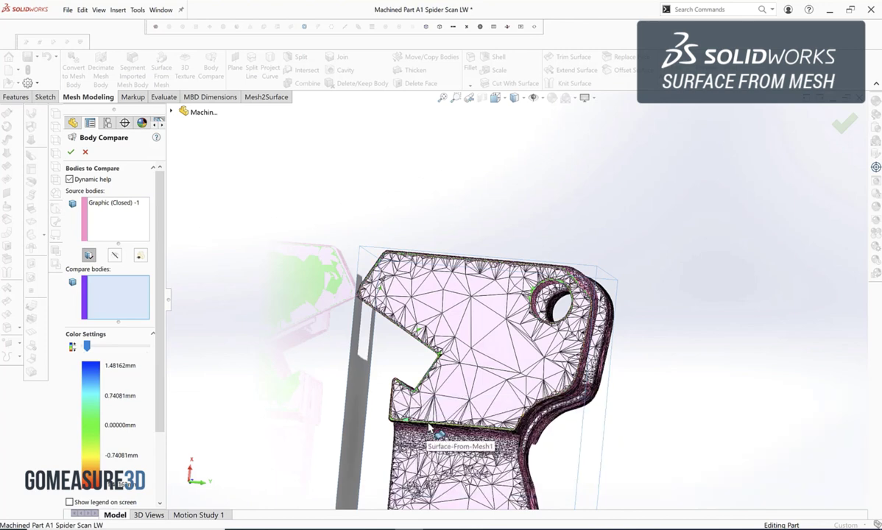
{"action": "left_click", "coordinate": [430, 428]}
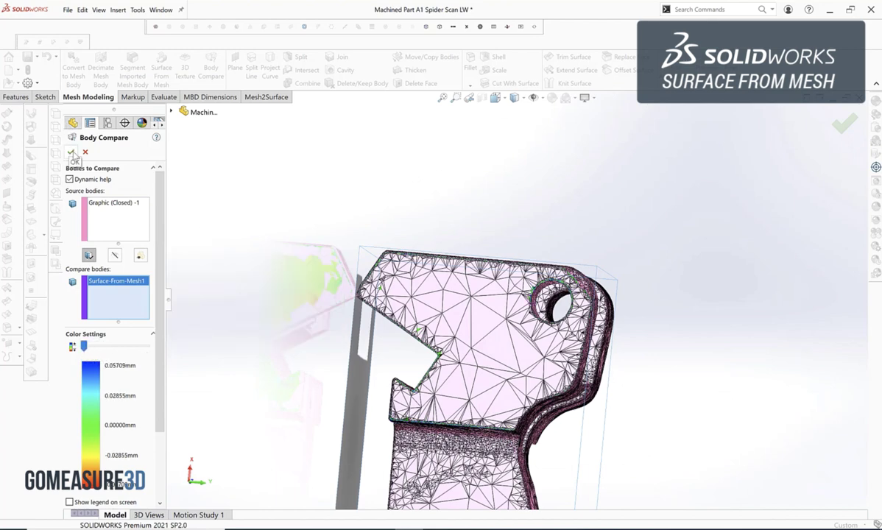
{"action": "left_click", "coordinate": [847, 126]}
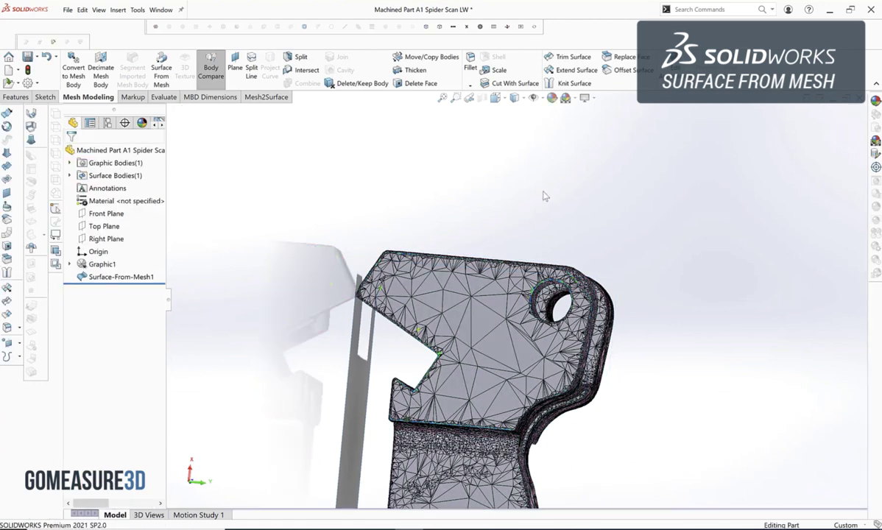
Hide the Graphic1 mesh body to leave only the Body Compare deviation plot on display
{"action": "right_click", "coordinate": [96, 253]}
{"action": "left_click", "coordinate": [93, 263]}
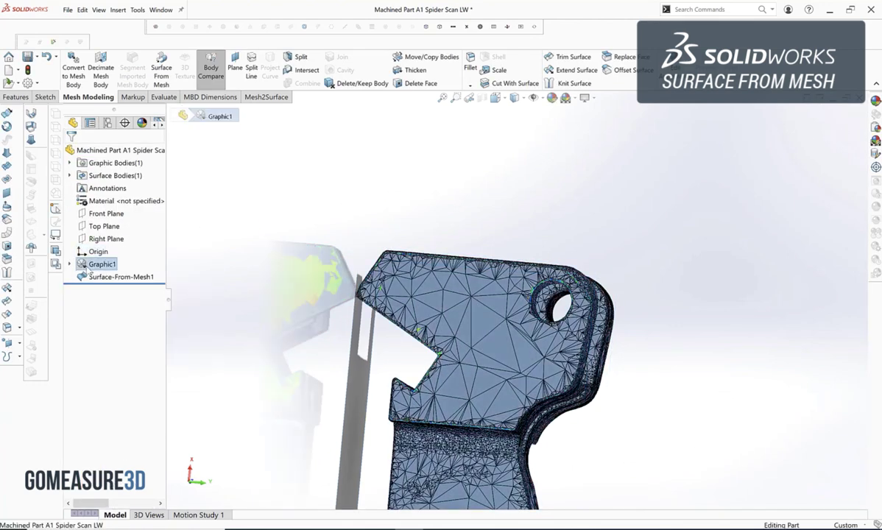
{"action": "right_click", "coordinate": [98, 264]}
{"action": "left_click", "coordinate": [116, 271]}
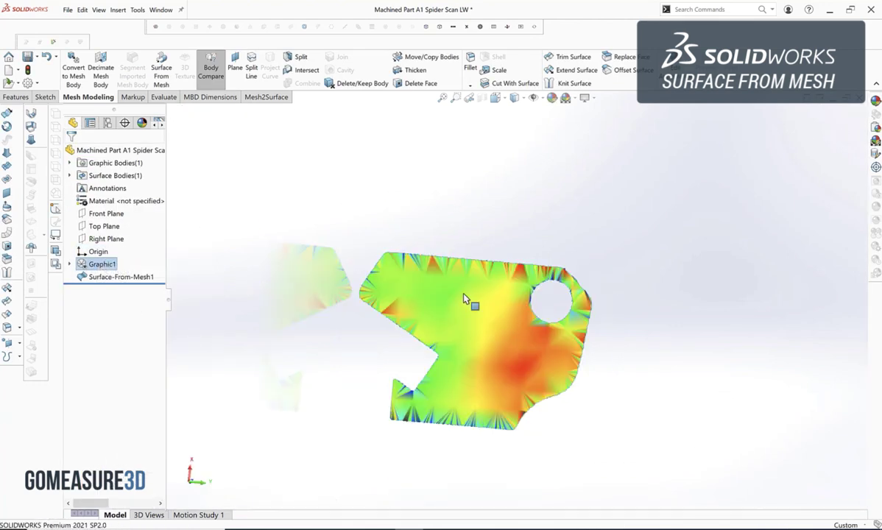
Try out the legend threshold in the Body Compare properties and accept the comparison settings
{"action": "right_click", "coordinate": [660, 302]}
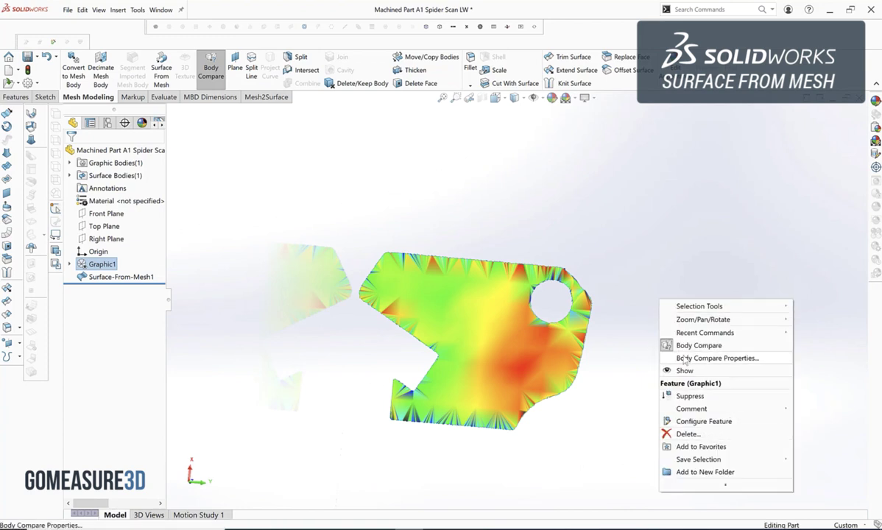
{"action": "left_click", "coordinate": [689, 359]}
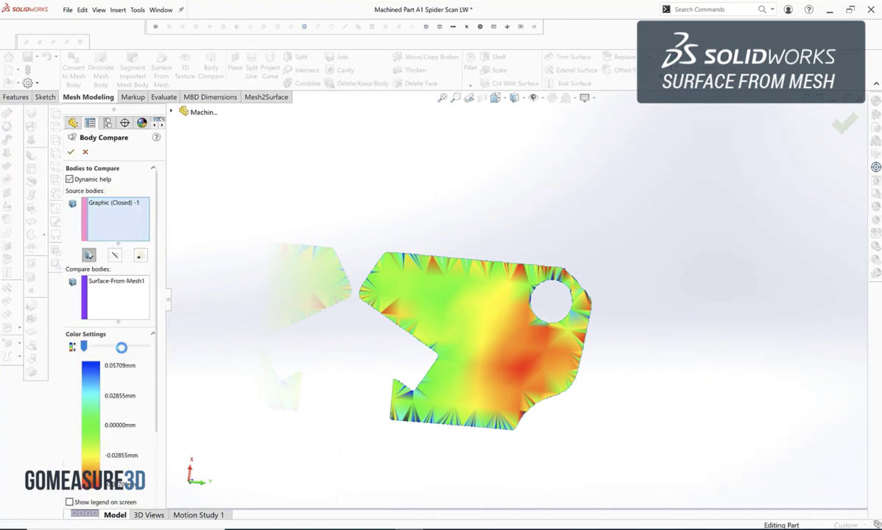
{"action": "mouse_move", "coordinate": [85, 347]}
{"action": "left_mouse_down"}
{"action": "mouse_move", "coordinate": [98, 348]}
{"action": "mouse_move", "coordinate": [84, 350]}
{"action": "left_mouse_up"}
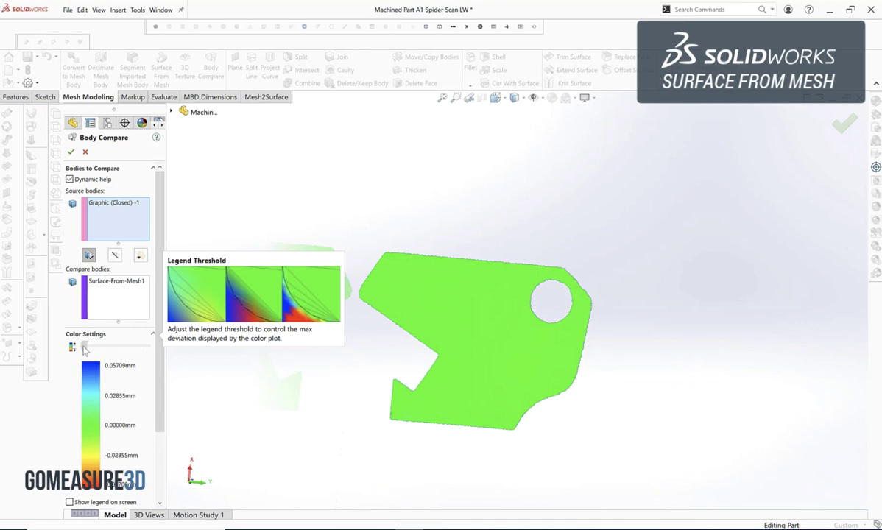
{"action": "left_click", "coordinate": [71, 153]}
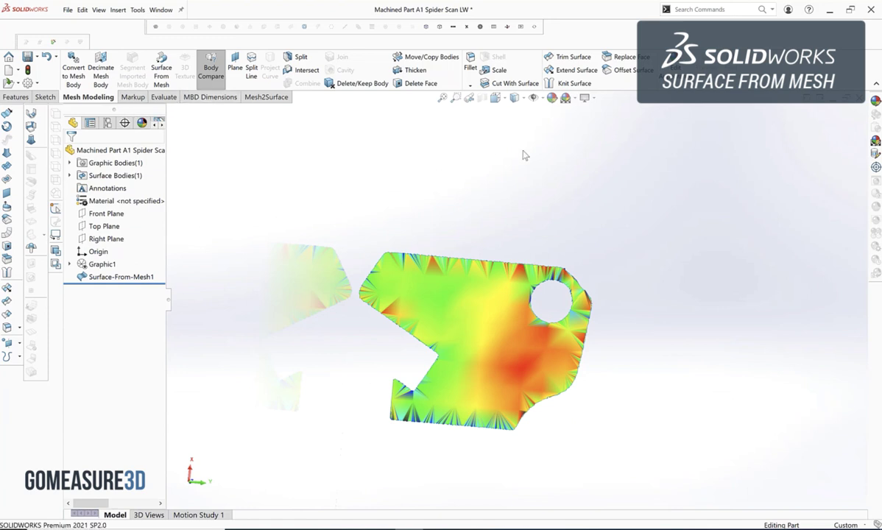
Insert the part A1 CAD from the GM3D Demo folder, transferring solid bodies and cosmetic threads
{"action": "middle_click_drag", "start_coordinate": [389, 201], "coordinate": [220, 151]}
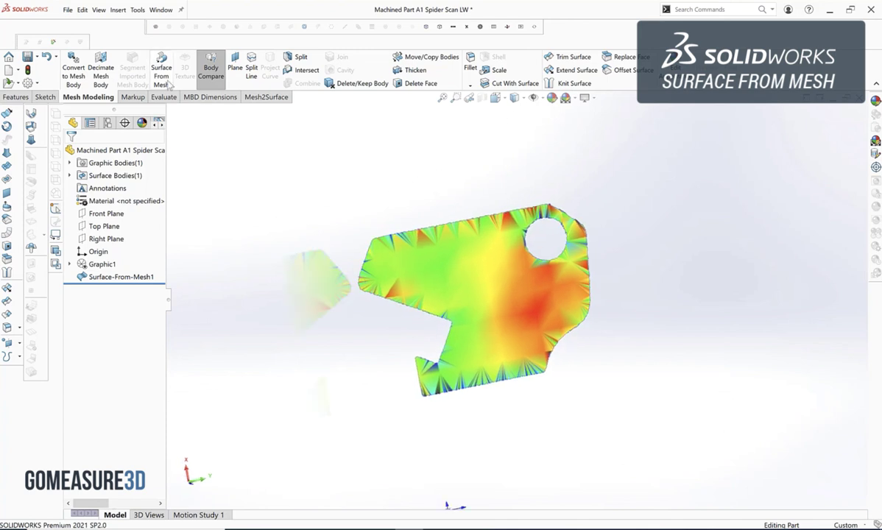
{"action": "left_click", "coordinate": [119, 11]}
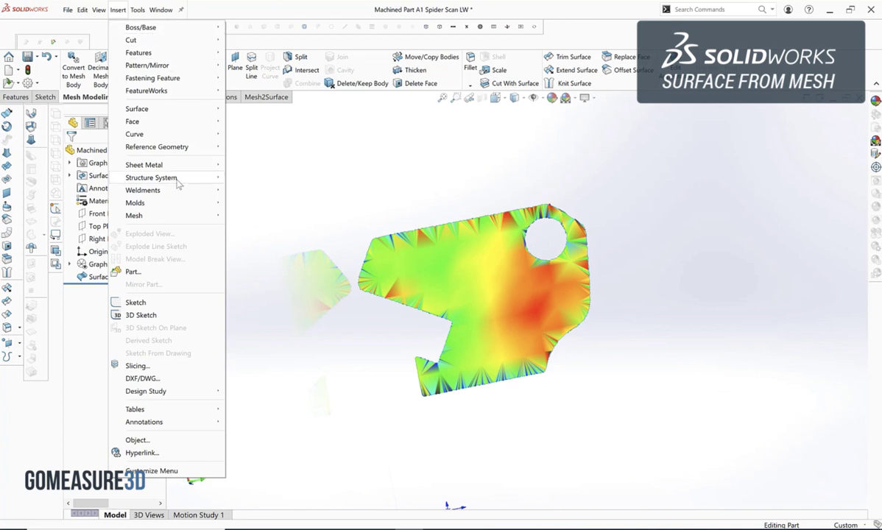
{"action": "left_click", "coordinate": [133, 272]}
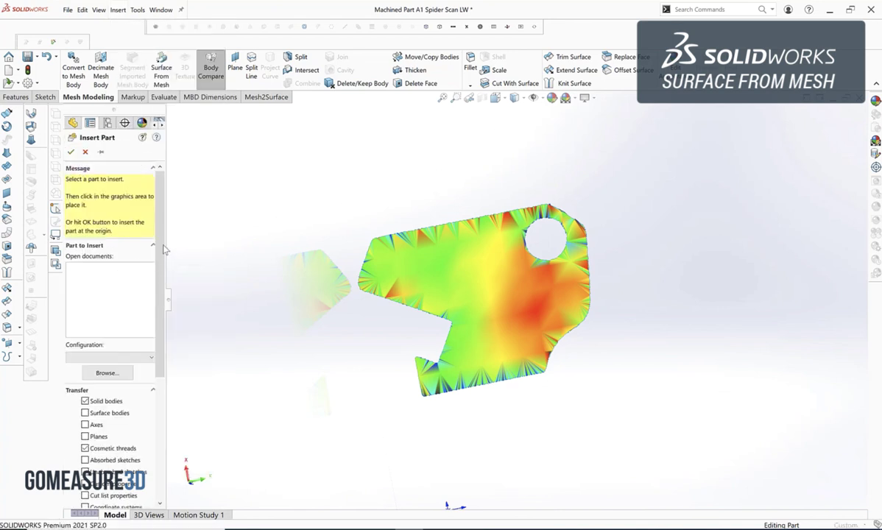
{"action": "left_click", "coordinate": [386, 140]}
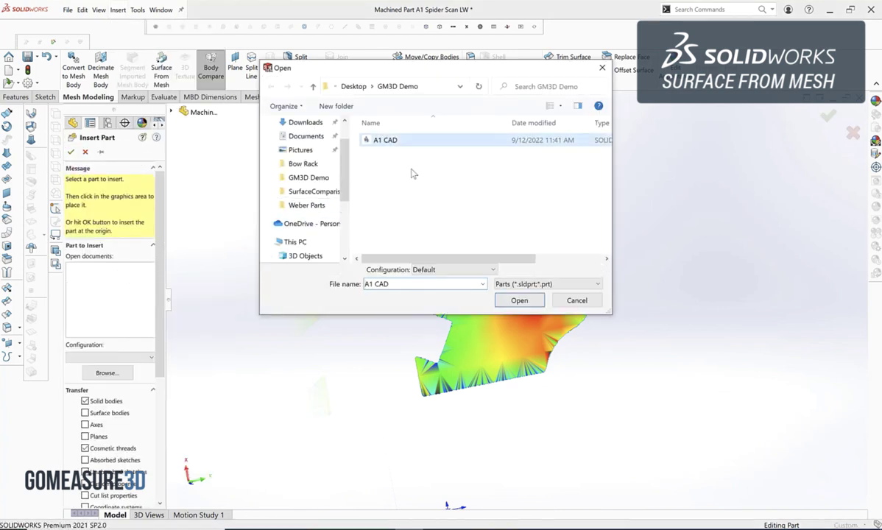
{"action": "left_click", "coordinate": [531, 302]}
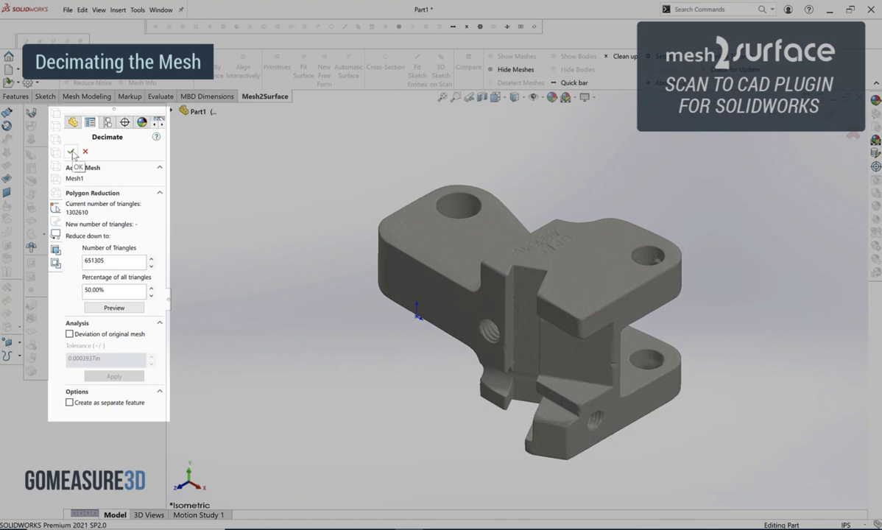
Decimate Mesh1 to 50 percent of its triangles, 651305, without creating a separate feature
{"action": "left_click", "coordinate": [71, 152]}
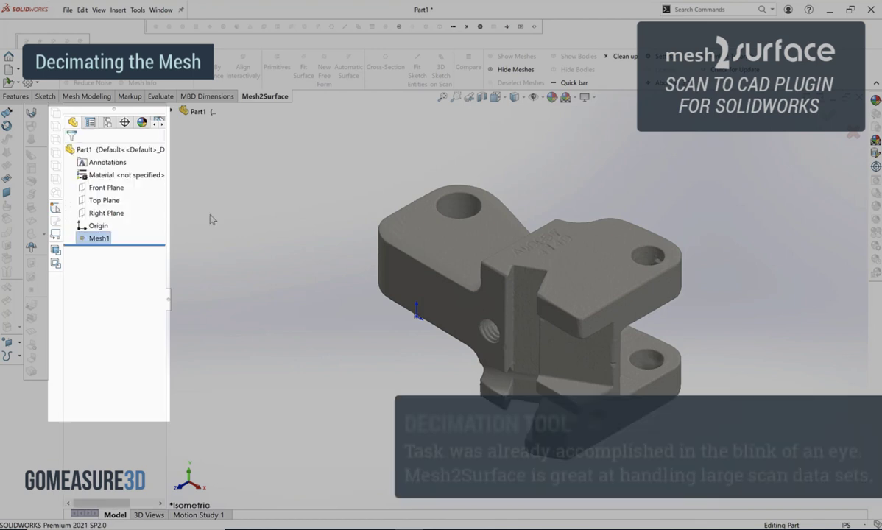
{"action": "middle_click_drag", "start_coordinate": [312, 217], "coordinate": [368, 319]}
{"action": "scroll", "coordinate": [557, 308], "scroll_direction": "down", "scroll_amount": 2}
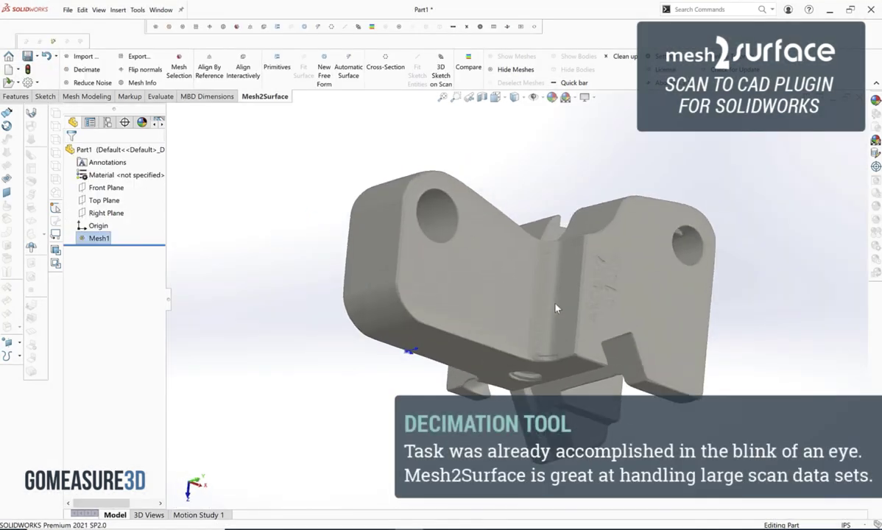
Create a reference-only plane primitive from the flat mesh face carrying the engraved text, using wand selection with sensitivity 40
{"action": "scroll", "coordinate": [557, 308], "scroll_direction": "up", "scroll_amount": 5}
{"action": "scroll", "coordinate": [557, 310], "scroll_direction": "down", "scroll_amount": 3}
{"action": "middle_click_drag", "start_coordinate": [533, 287], "coordinate": [486, 280]}
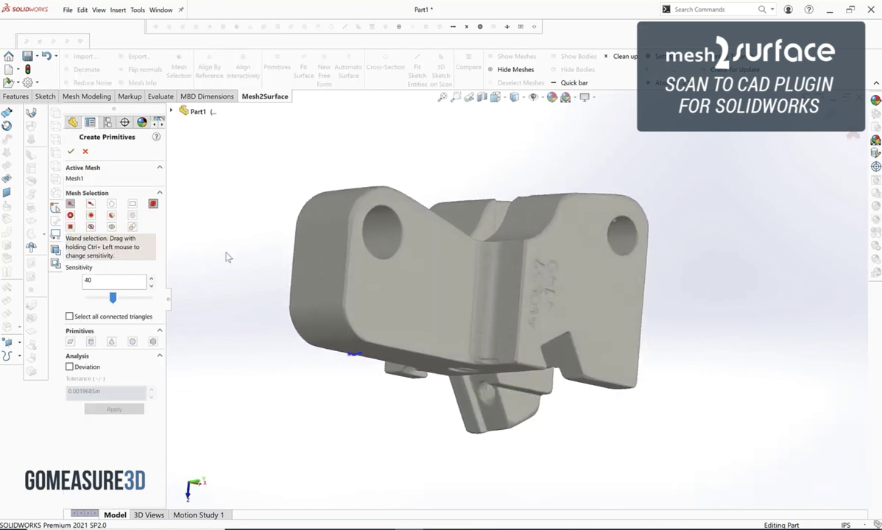
{"action": "left_click", "coordinate": [594, 269]}
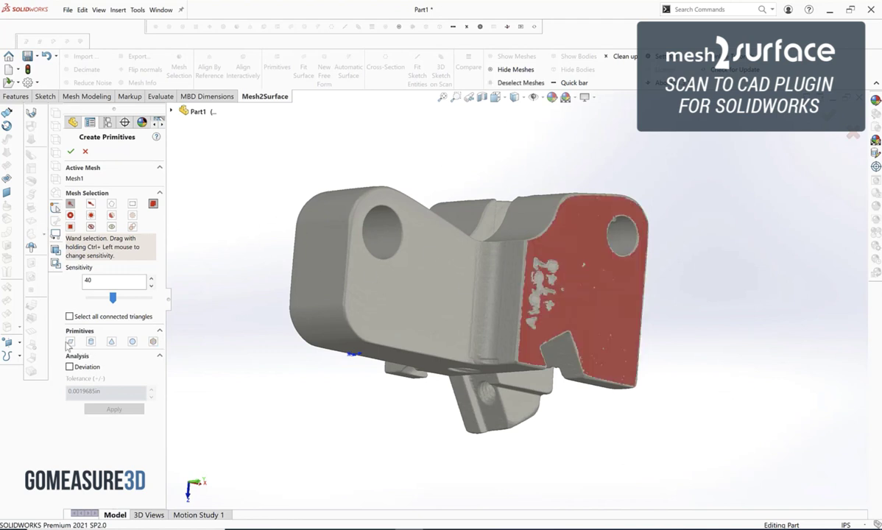
{"action": "left_click", "coordinate": [70, 341]}
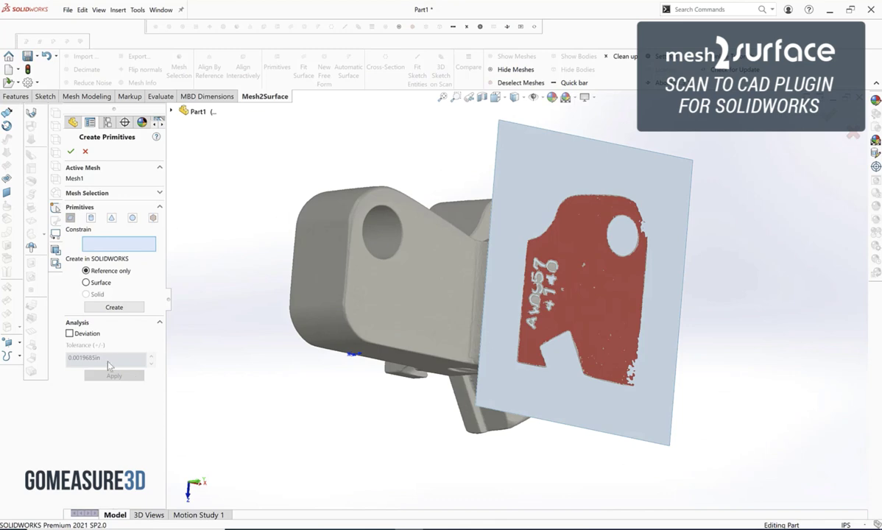
{"action": "left_click", "coordinate": [114, 307]}
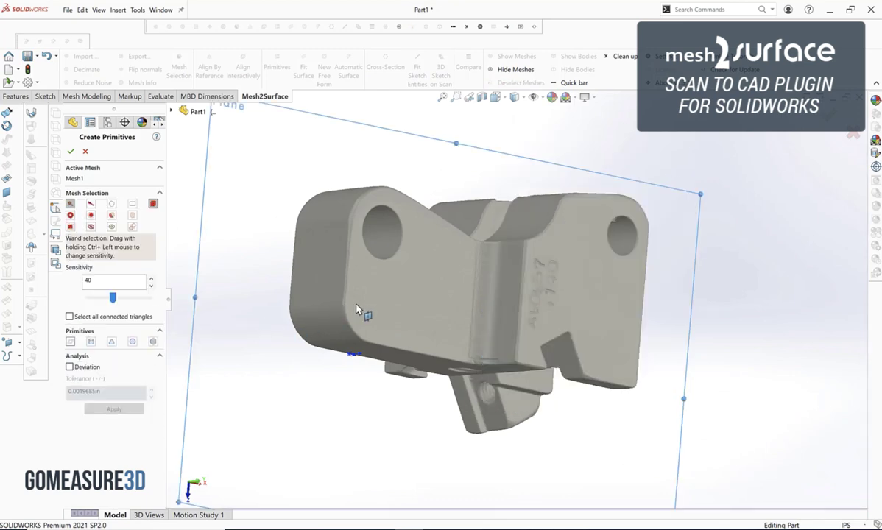
Select the wall of the large arm hole, turn on deviation analysis with a 0.0019685 in tolerance and fit a cylinder primitive
{"action": "middle_click_drag", "start_coordinate": [380, 223], "coordinate": [392, 167]}
{"action": "middle_click_drag", "start_coordinate": [395, 345], "coordinate": [553, 247]}
{"action": "left_click", "coordinate": [378, 188]}
{"action": "left_click", "coordinate": [70, 368]}
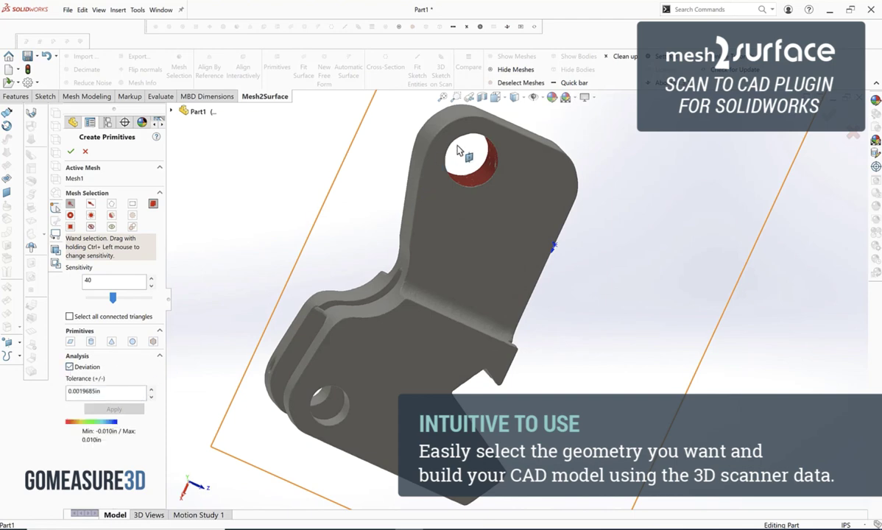
{"action": "left_click", "coordinate": [91, 342]}
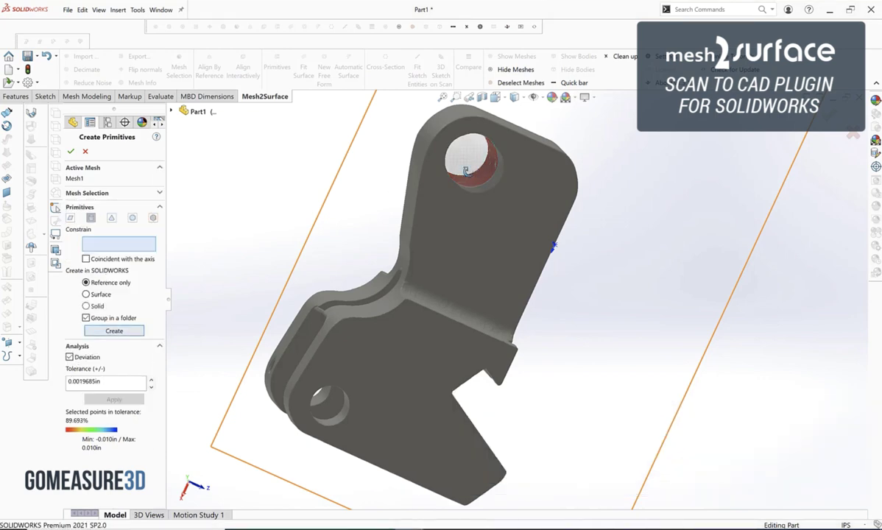
Toggle the deviation display and examine how closely the fitted cylinder follows the scanned hole wall
{"action": "middle_click_drag", "start_coordinate": [469, 177], "coordinate": [405, 222]}
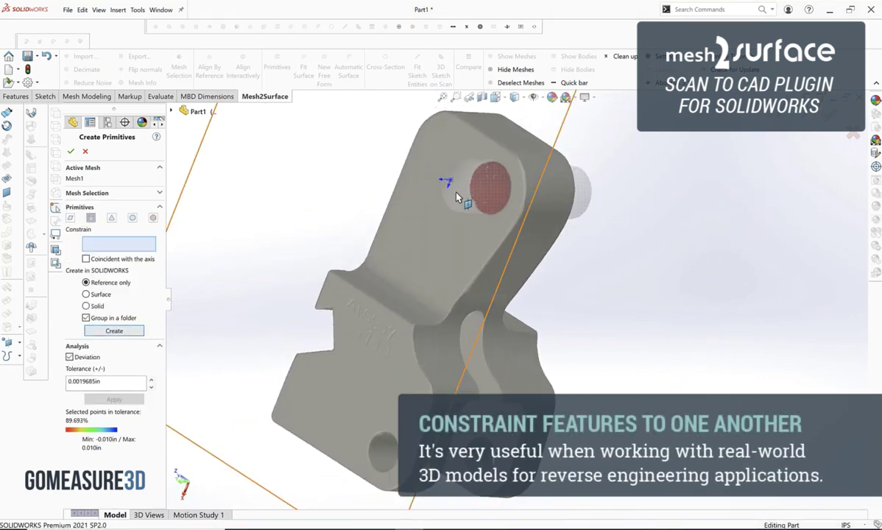
{"action": "left_click", "coordinate": [69, 358]}
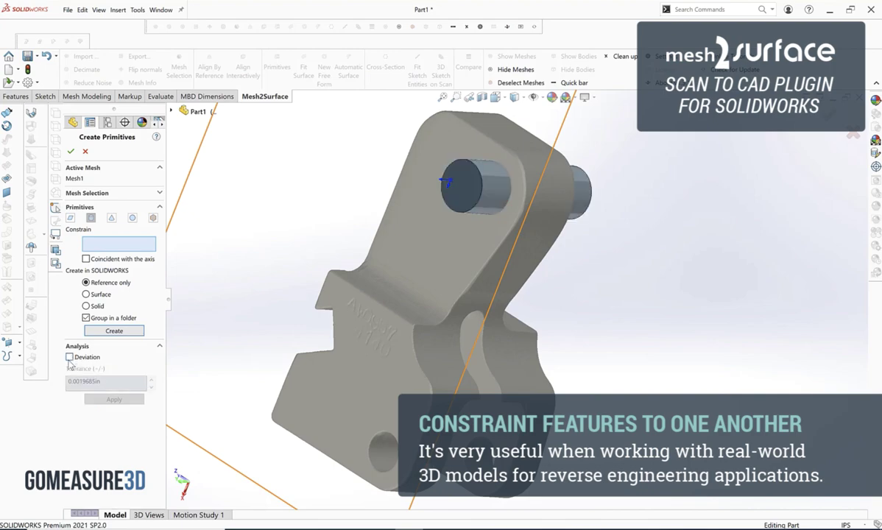
{"action": "left_click", "coordinate": [69, 357]}
{"action": "middle_click_drag", "start_coordinate": [455, 200], "coordinate": [554, 161]}
{"action": "scroll", "coordinate": [544, 179], "scroll_direction": "down", "scroll_amount": 10}
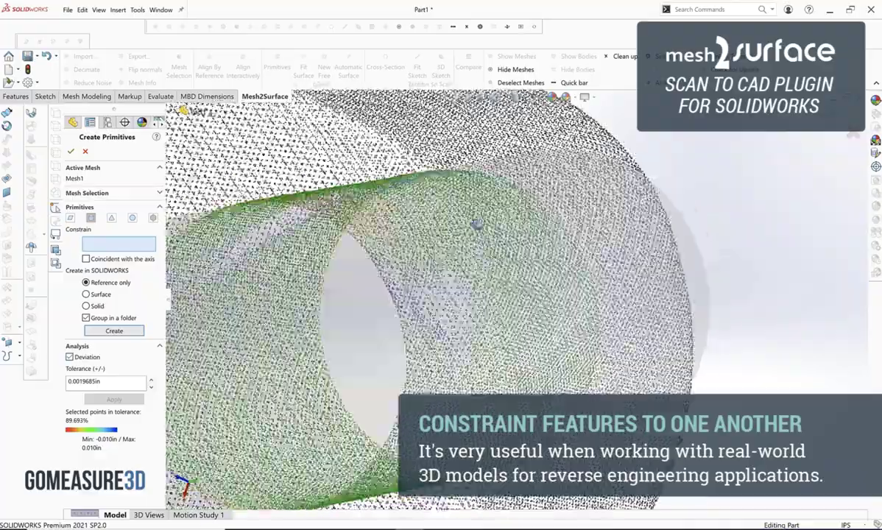
{"action": "middle_click_drag", "start_coordinate": [477, 224], "coordinate": [464, 272]}
{"action": "scroll", "coordinate": [471, 261], "scroll_direction": "up", "scroll_amount": 10}
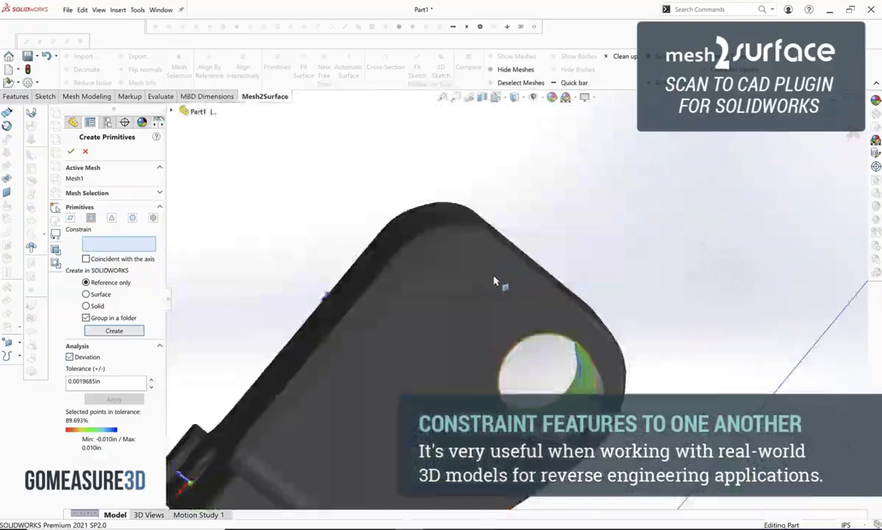
{"action": "scroll", "coordinate": [515, 321], "scroll_direction": "up", "scroll_amount": 5}
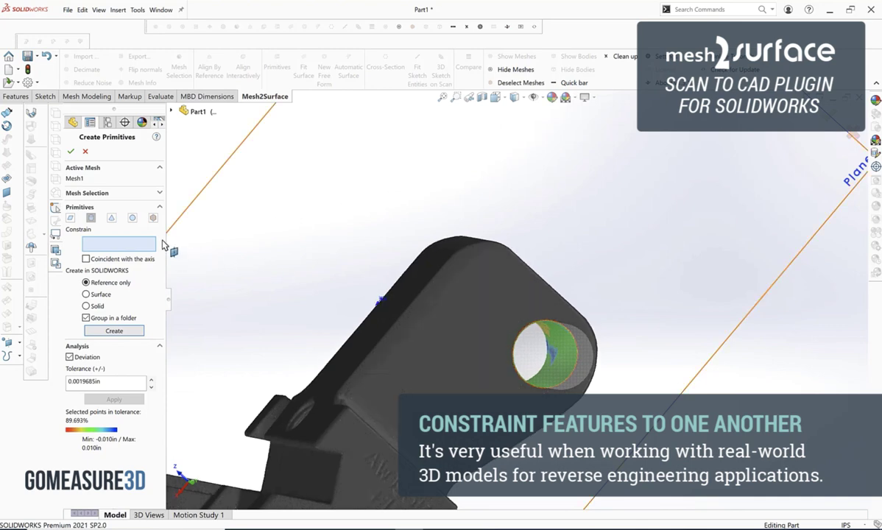
Constrain the cylinder to the extracted plane and create it as a reference-only entity grouped in a folder
{"action": "left_click", "coordinate": [194, 207]}
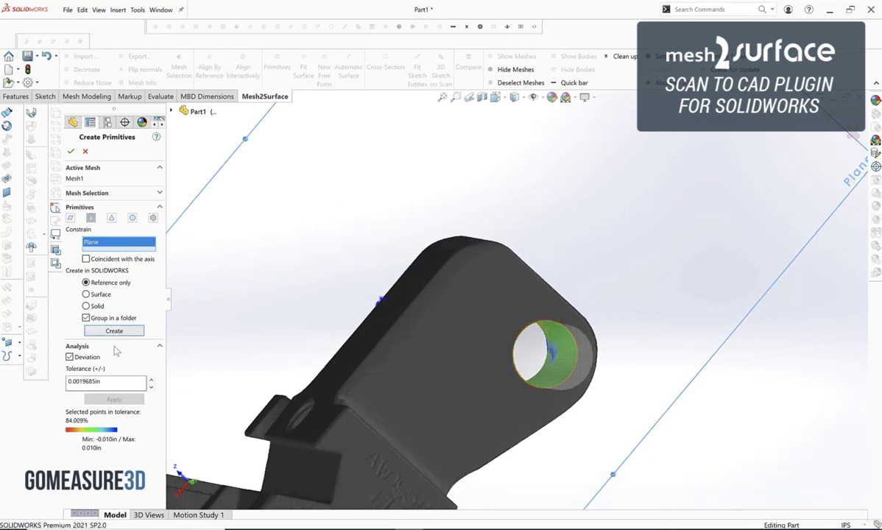
{"action": "middle_click_drag", "start_coordinate": [487, 320], "coordinate": [417, 280]}
{"action": "key", "text": "z"}
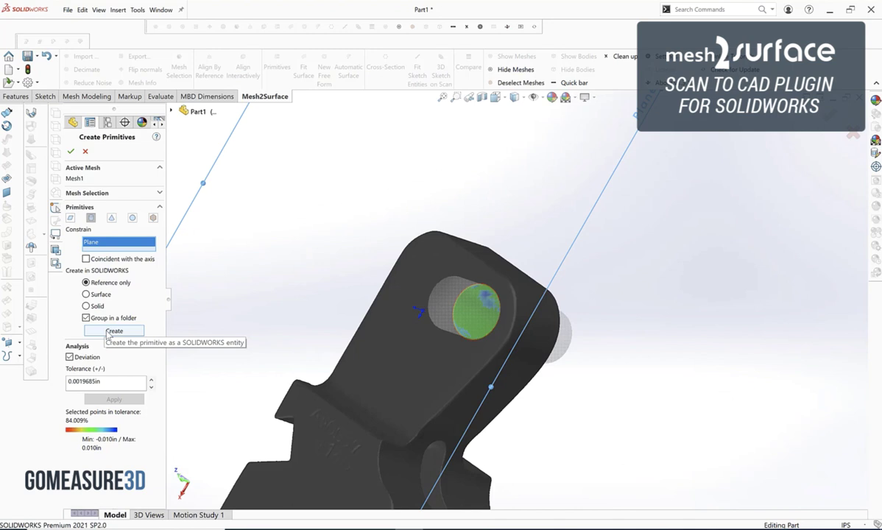
{"action": "left_click", "coordinate": [111, 331]}
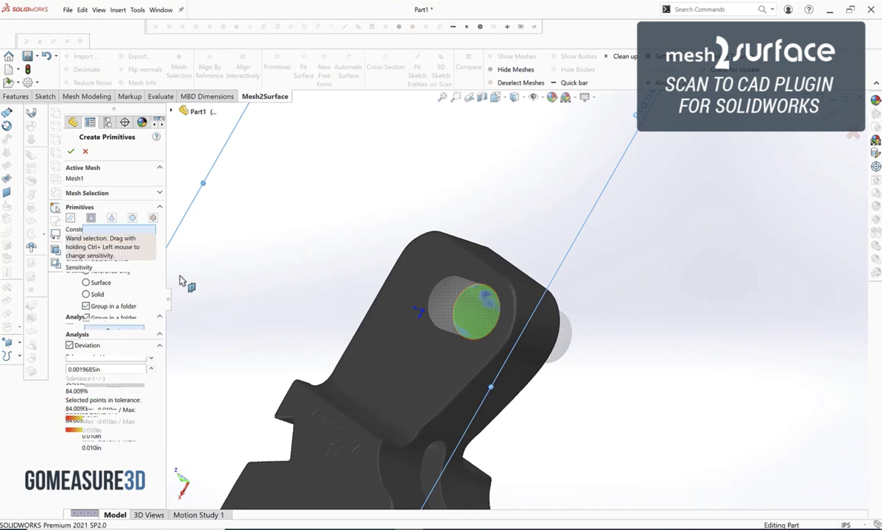
{"action": "left_click", "coordinate": [71, 153]}
{"action": "scroll", "coordinate": [437, 255], "scroll_direction": "up", "scroll_amount": 3}
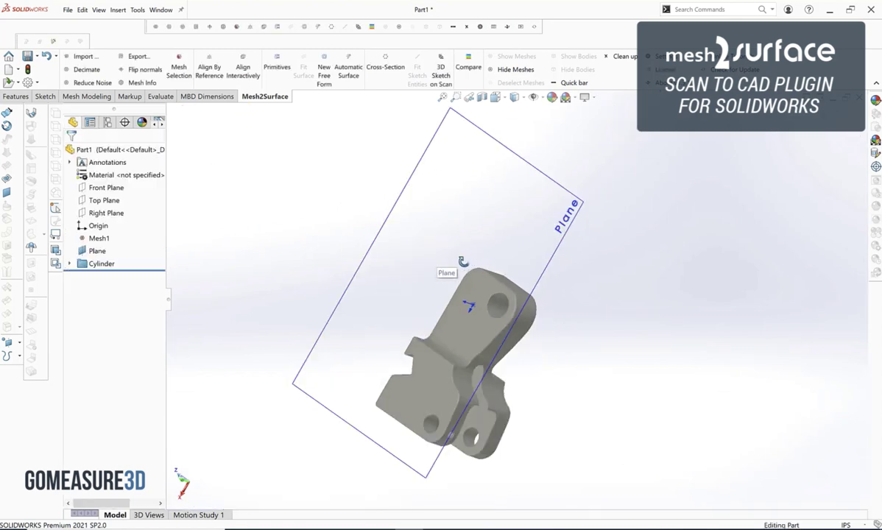
{"action": "middle_click_drag", "start_coordinate": [449, 313], "coordinate": [409, 267]}
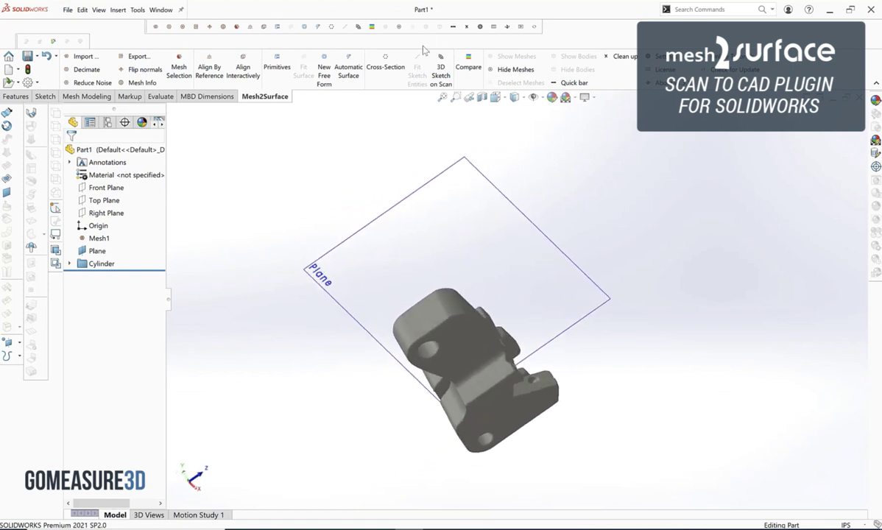
{"action": "left_click", "coordinate": [456, 97]}
{"action": "middle_click_drag", "start_coordinate": [444, 308], "coordinate": [632, 400]}
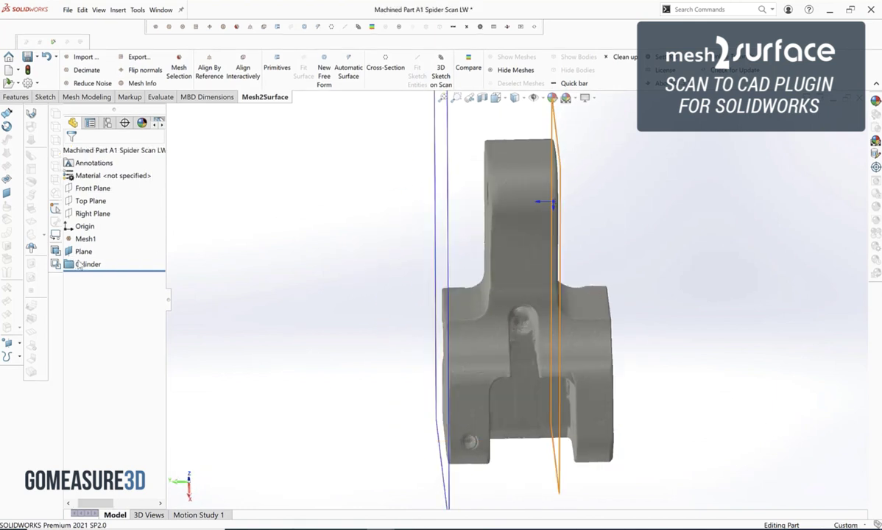
Start a mesh cross section from the extracted plane and offset it into the part by about 11.83 mm with flipped direction
{"action": "left_click", "coordinate": [81, 252]}
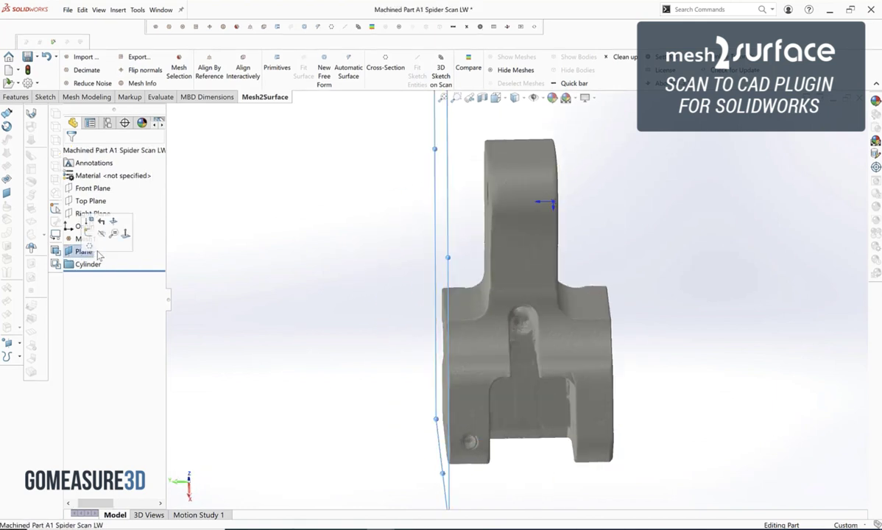
{"action": "left_click", "coordinate": [402, 66]}
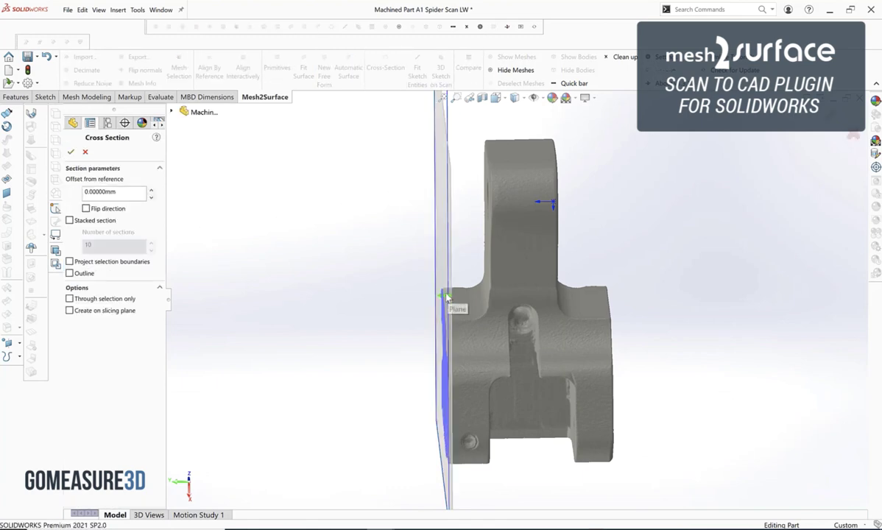
{"action": "left_click_drag", "start_coordinate": [445, 297], "coordinate": [466, 302]}
{"action": "middle_click_drag", "start_coordinate": [364, 382], "coordinate": [397, 352]}
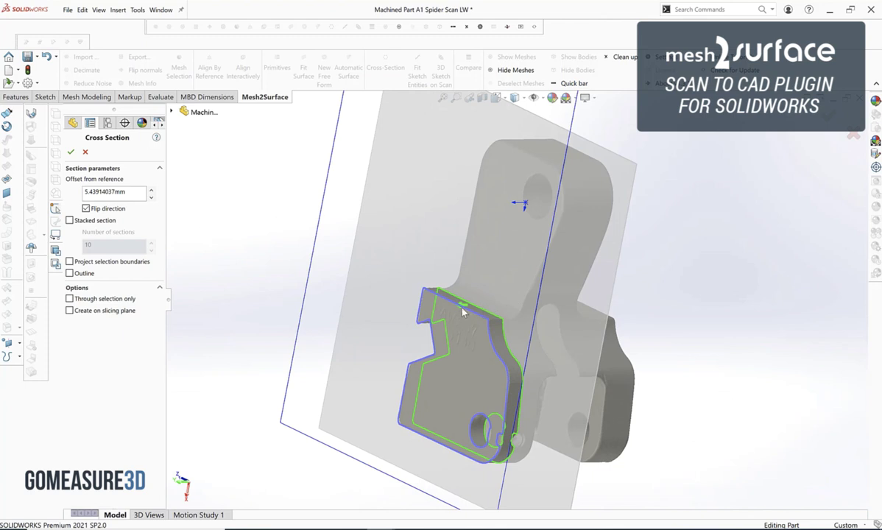
{"action": "left_click_drag", "start_coordinate": [462, 308], "coordinate": [514, 301]}
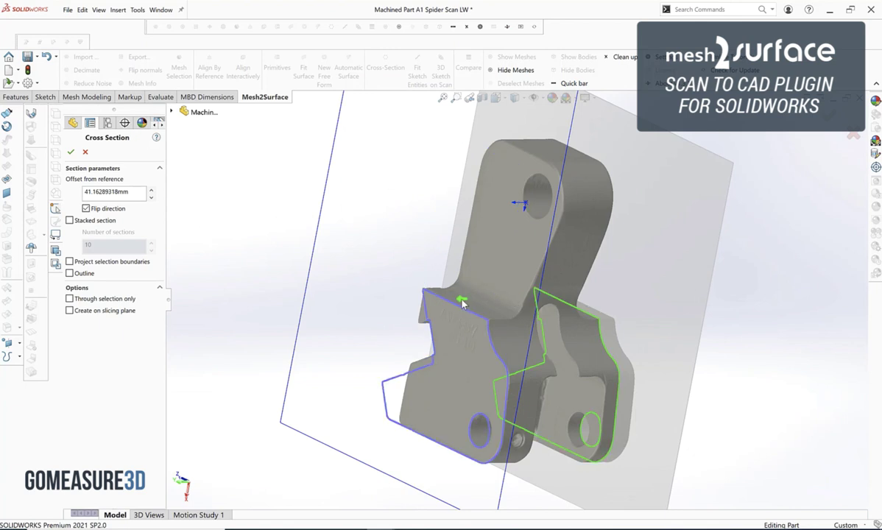
{"action": "left_click_drag", "start_coordinate": [461, 300], "coordinate": [339, 304]}
Turn on the Outline option for the section and create the cross section
{"action": "left_click", "coordinate": [70, 221]}
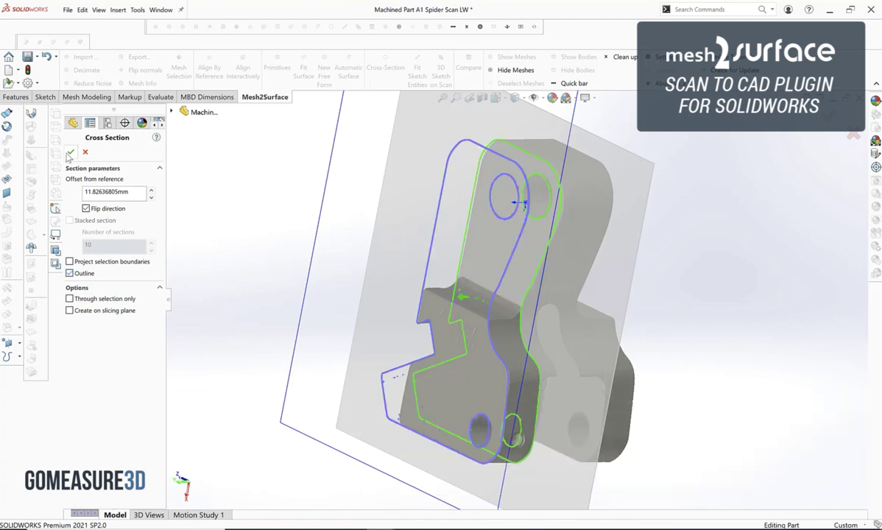
{"action": "middle_click_drag", "start_coordinate": [301, 210], "coordinate": [360, 210]}
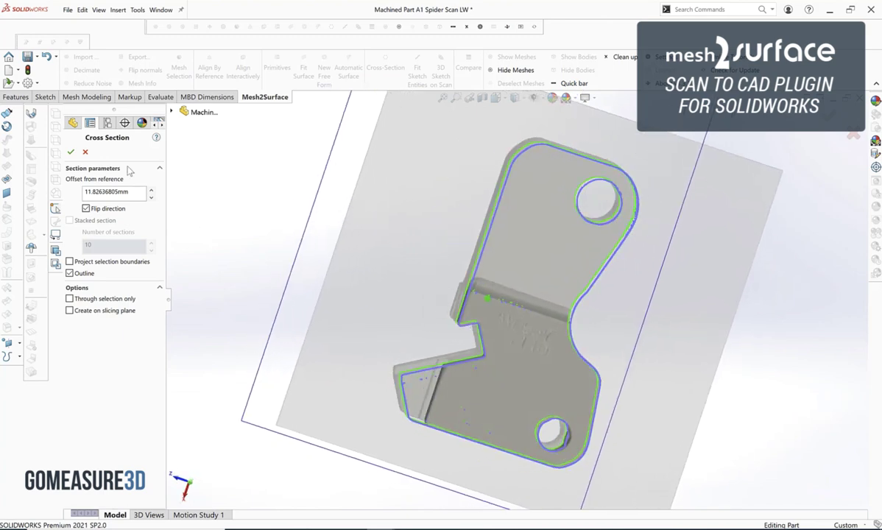
{"action": "left_click", "coordinate": [71, 152]}
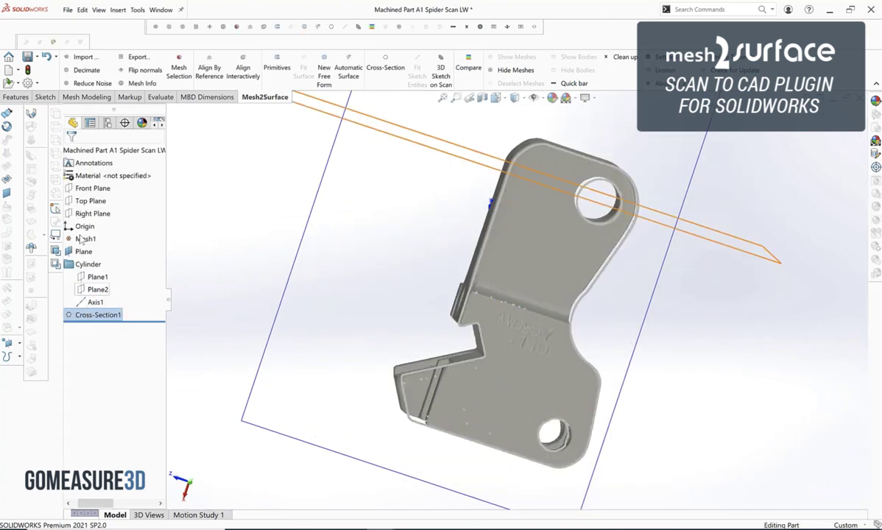
Hide the scan mesh and open a new sketch on the extracted plane
{"action": "right_click", "coordinate": [83, 237]}
{"action": "left_click", "coordinate": [89, 228]}
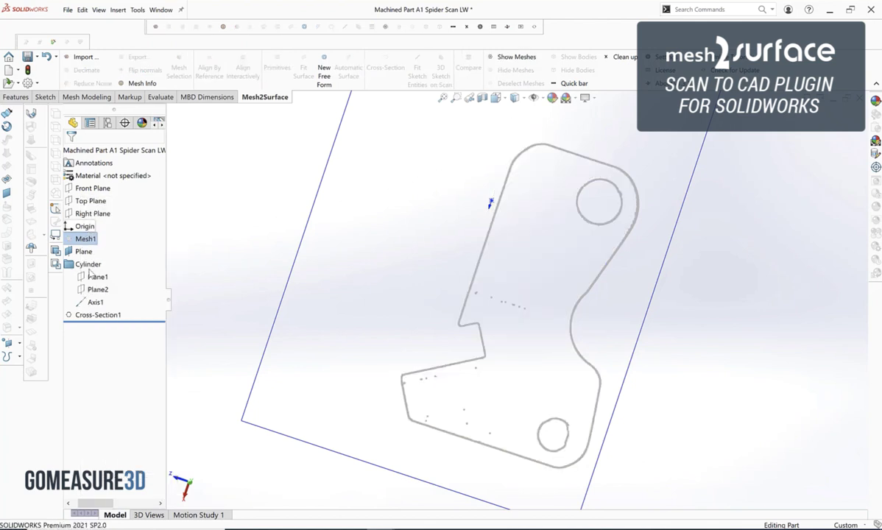
{"action": "left_click", "coordinate": [79, 252]}
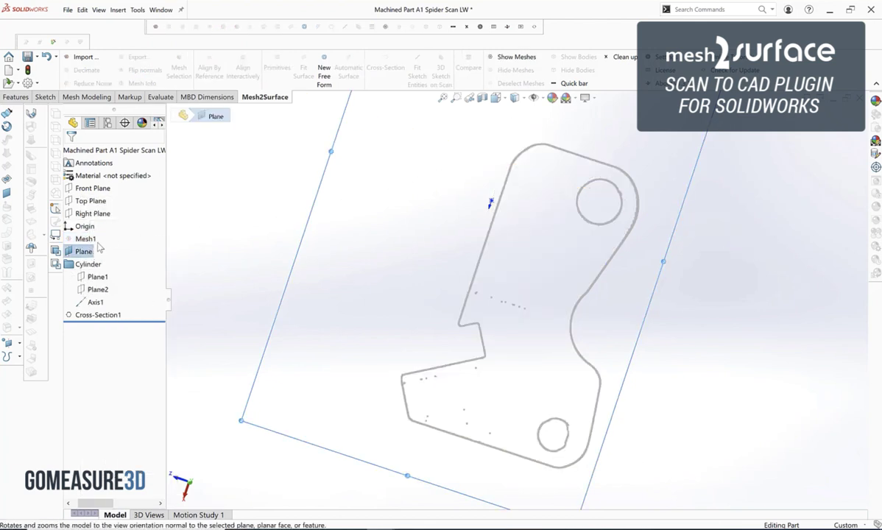
{"action": "right_click", "coordinate": [79, 253]}
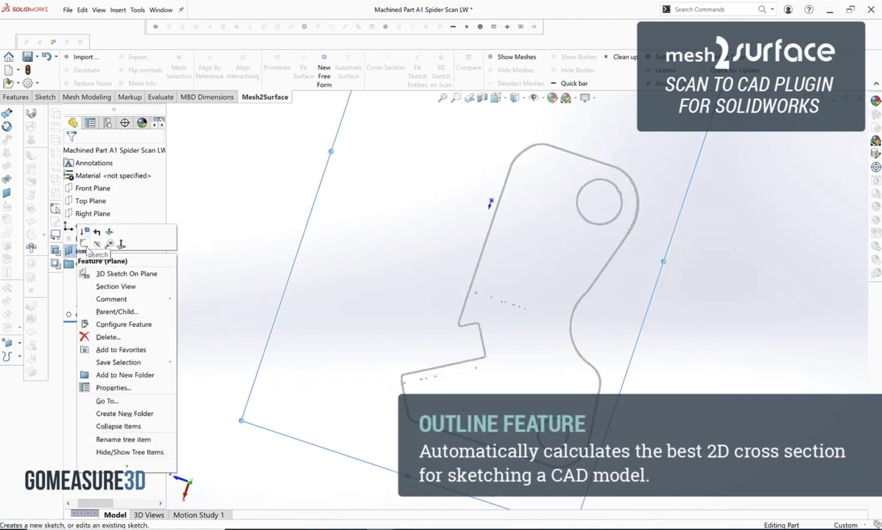
{"action": "left_click", "coordinate": [83, 233]}
{"action": "left_click", "coordinate": [267, 97]}
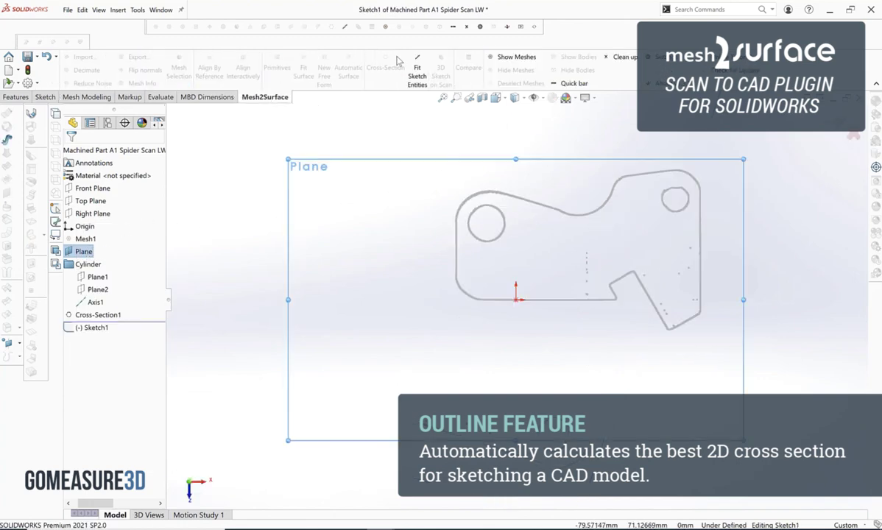
Fit sketch lines with instant fit to the straight edges of the cross-section outline, including the short edge in the notch
{"action": "left_click", "coordinate": [417, 72]}
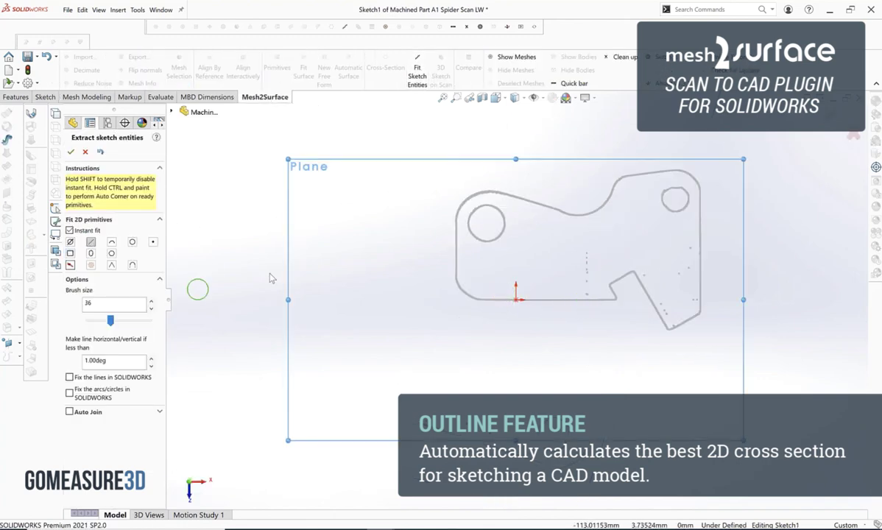
{"action": "mouse_move", "coordinate": [545, 299]}
{"action": "left_mouse_down"}
{"action": "mouse_move", "coordinate": [478, 299]}
{"action": "mouse_move", "coordinate": [597, 298]}
{"action": "left_mouse_up"}
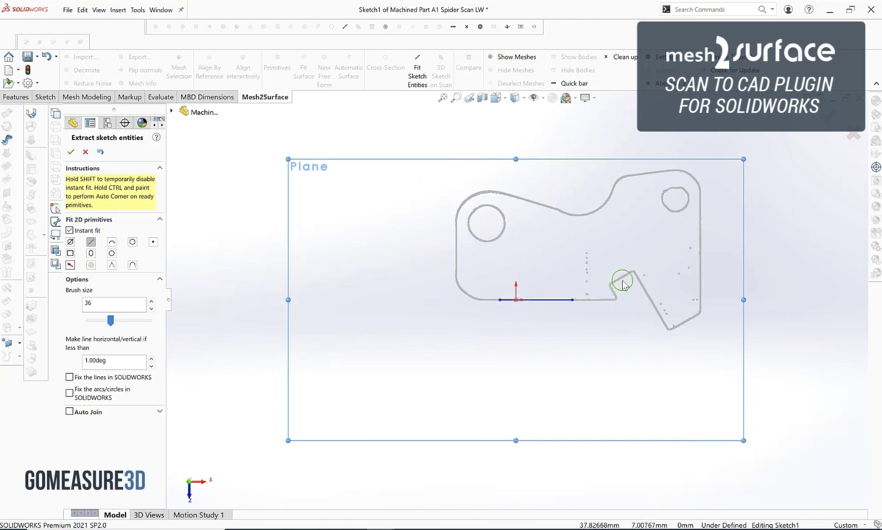
{"action": "left_click", "coordinate": [622, 281]}
{"action": "mouse_move", "coordinate": [646, 291]}
{"action": "left_mouse_down"}
{"action": "mouse_move", "coordinate": [662, 314]}
{"action": "mouse_move", "coordinate": [700, 298]}
{"action": "mouse_move", "coordinate": [700, 214]}
{"action": "left_mouse_up"}
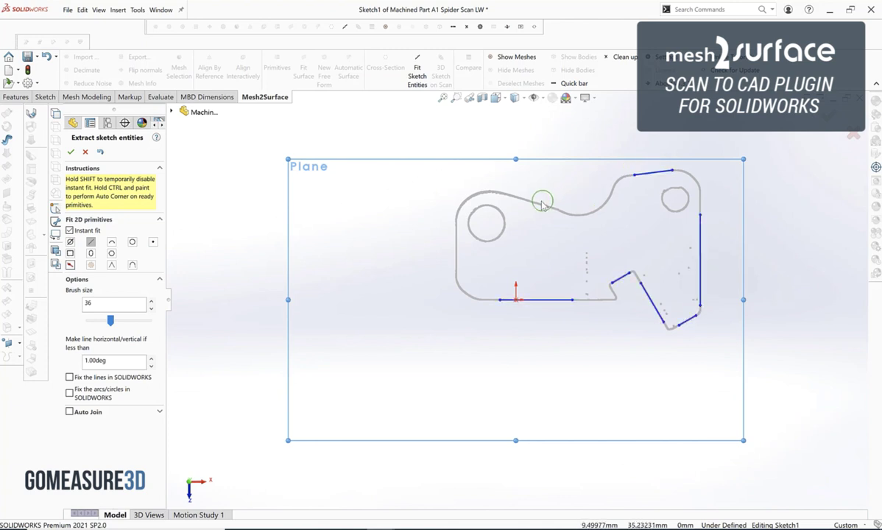
{"action": "left_click_drag", "start_coordinate": [549, 206], "coordinate": [500, 193]}
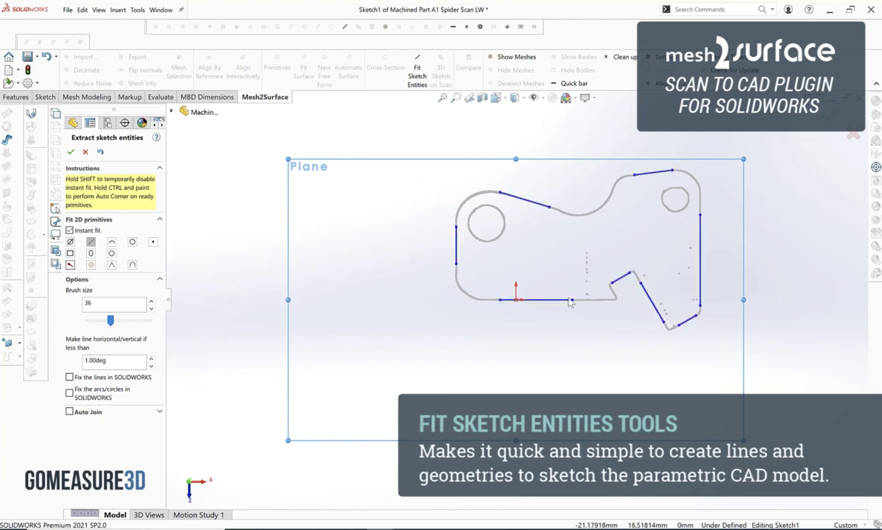
{"action": "scroll", "coordinate": [600, 294], "scroll_direction": "down", "scroll_amount": 5}
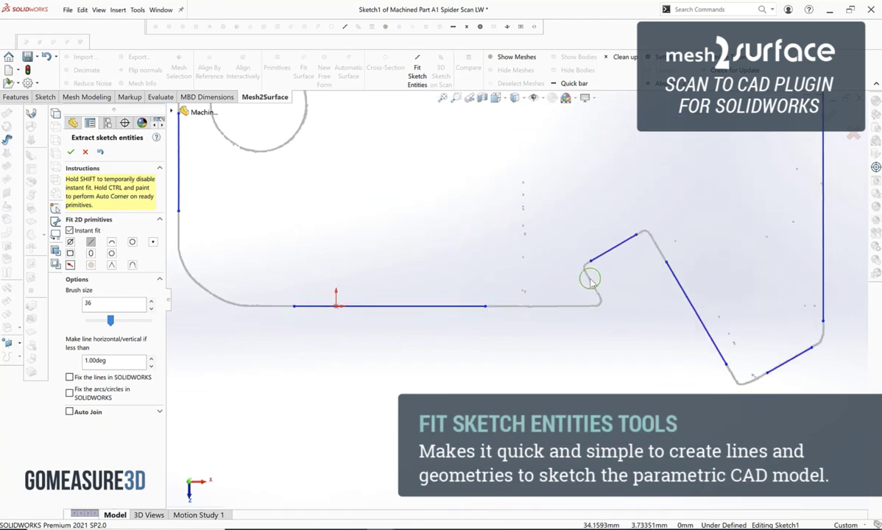
{"action": "scroll", "coordinate": [590, 284], "scroll_direction": "up", "scroll_amount": 5}
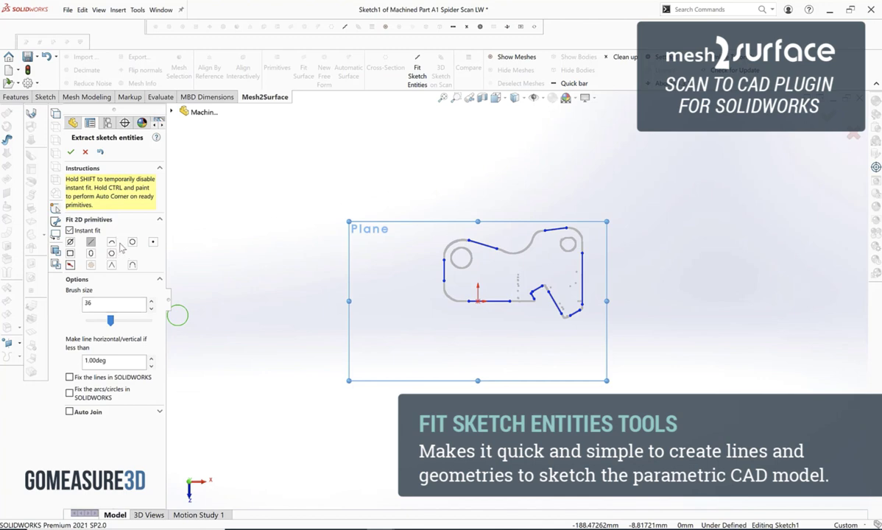
Fit circles to the two holes and the concave upper arc of the section, and accept the extracted sketch entities
{"action": "mouse_move", "coordinate": [466, 262]}
{"action": "left_mouse_down"}
{"action": "mouse_move", "coordinate": [456, 256]}
{"action": "mouse_move", "coordinate": [466, 259]}
{"action": "left_mouse_up"}
{"action": "mouse_move", "coordinate": [562, 262]}
{"action": "left_mouse_down"}
{"action": "mouse_move", "coordinate": [567, 252]}
{"action": "mouse_move", "coordinate": [520, 253]}
{"action": "left_mouse_up"}
{"action": "left_click", "coordinate": [71, 152]}
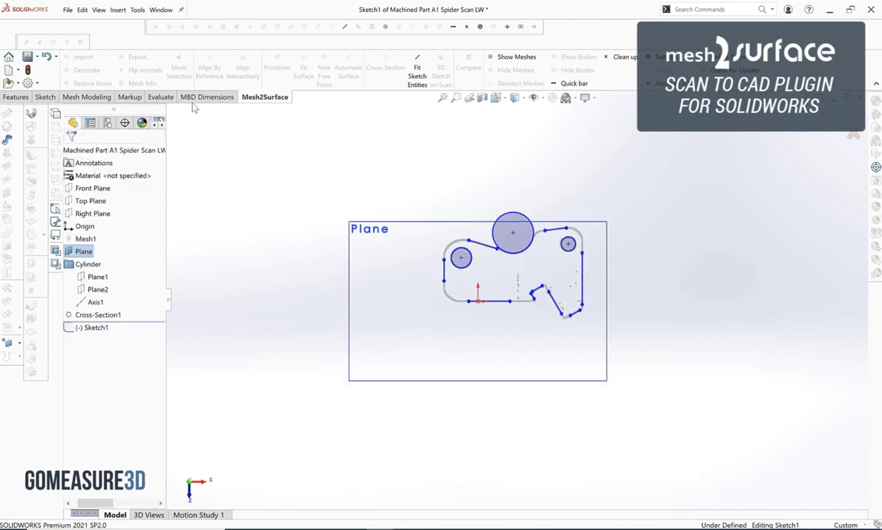
Use the Corner trim to join the sloped upper, left vertical and bottom lines into sharp corners around the large hole
{"action": "left_click", "coordinate": [45, 96]}
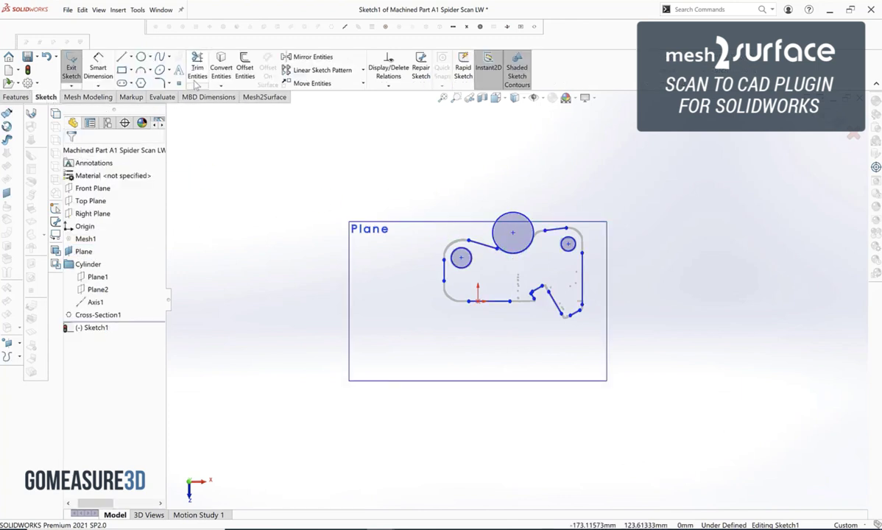
{"action": "left_click", "coordinate": [197, 70]}
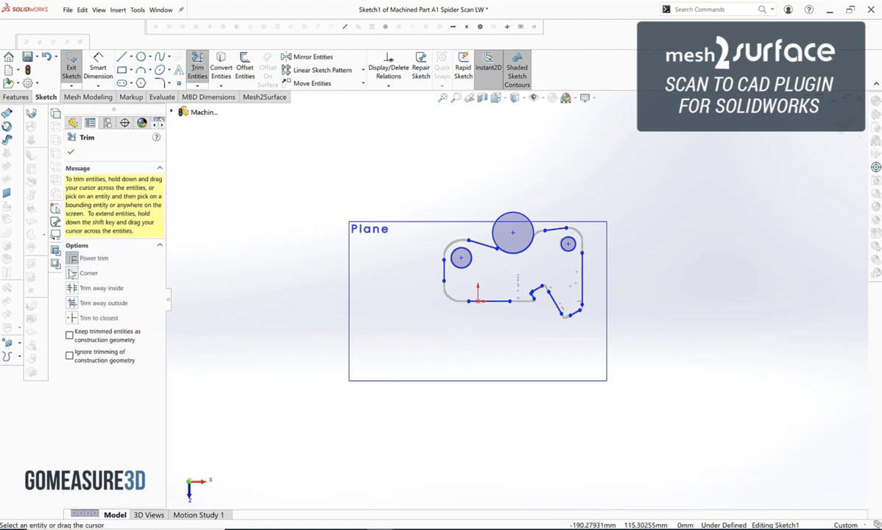
{"action": "left_click", "coordinate": [87, 273]}
{"action": "left_click", "coordinate": [485, 246]}
{"action": "left_click", "coordinate": [445, 267]}
{"action": "left_click", "coordinate": [445, 268]}
{"action": "left_click", "coordinate": [476, 303]}
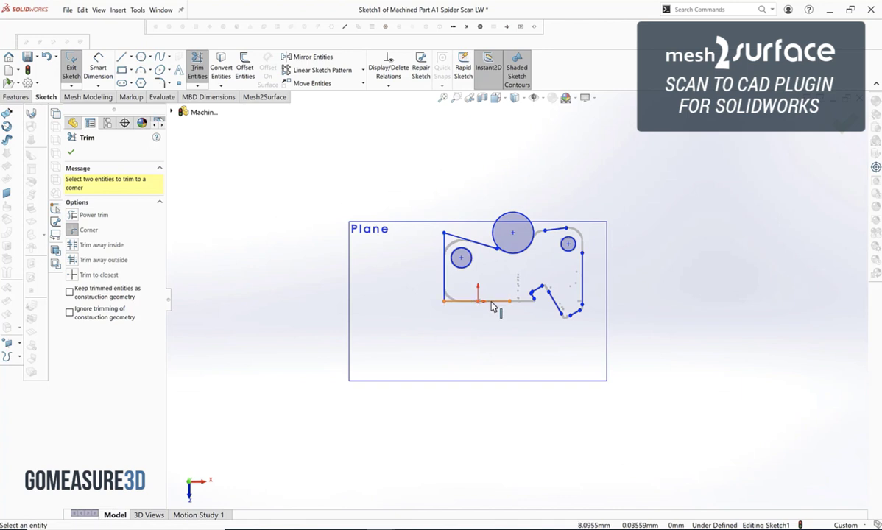
Corner-trim the remaining fitted lines through the notch, lower tip and right edge up to the short upper line
{"action": "left_click", "coordinate": [533, 300]}
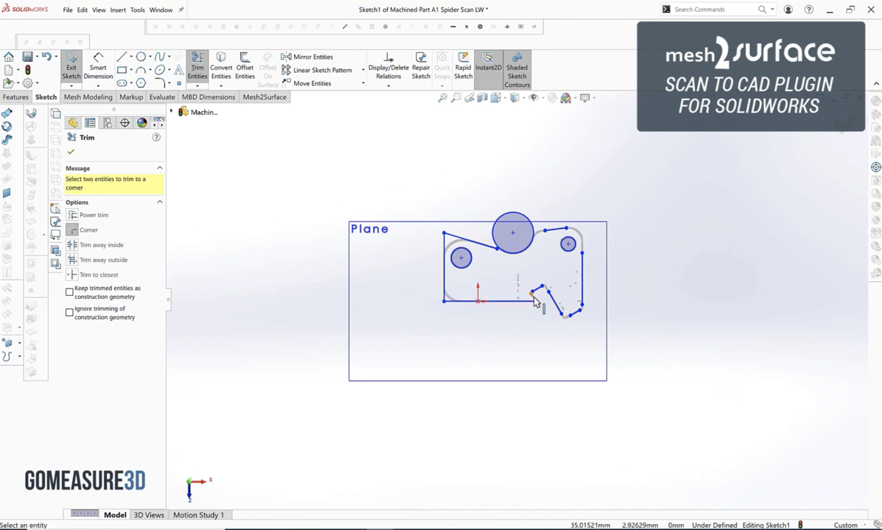
{"action": "left_click", "coordinate": [537, 291]}
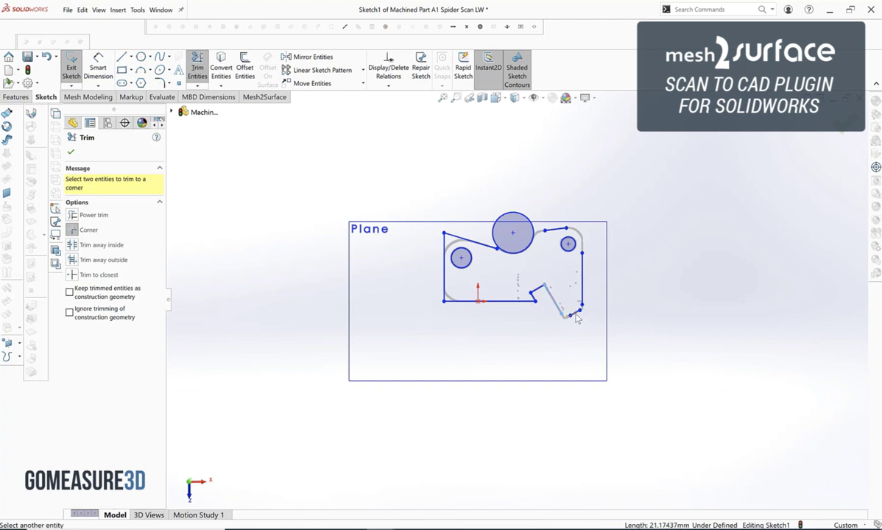
{"action": "left_click", "coordinate": [583, 298]}
{"action": "left_click", "coordinate": [559, 232]}
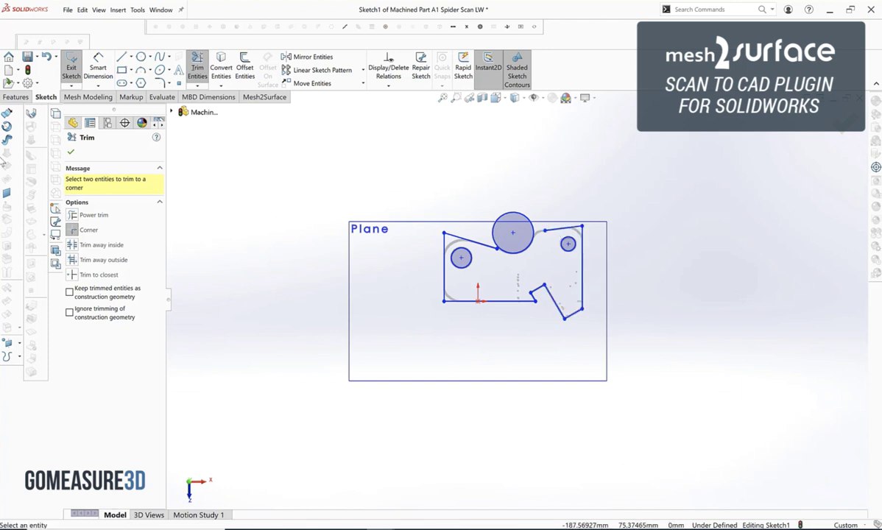
{"action": "left_click", "coordinate": [71, 152]}
Extend the sloped upper line and the short upper line beside the small hole until both meet the big arc circle
{"action": "left_click", "coordinate": [196, 85]}
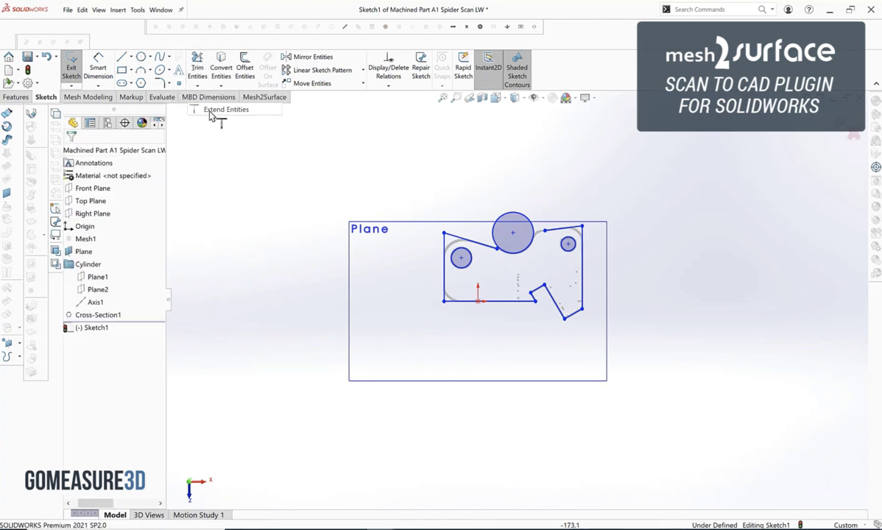
{"action": "left_click", "coordinate": [226, 109]}
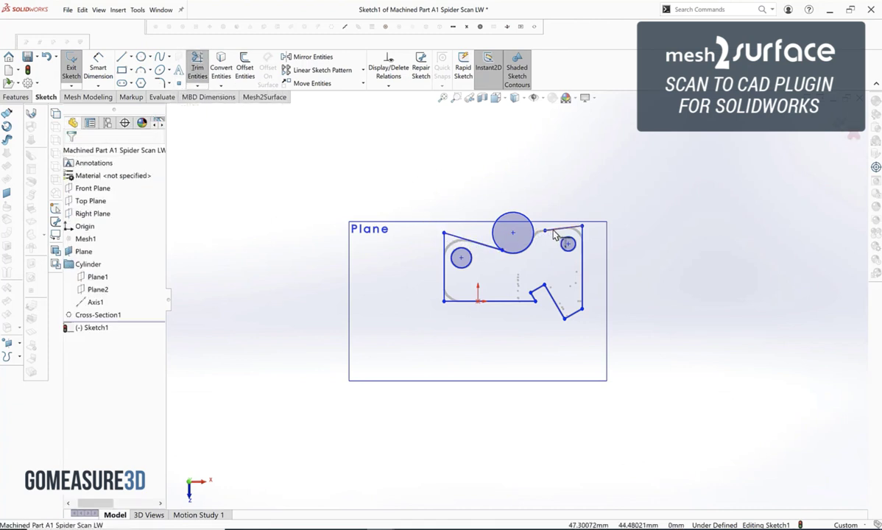
{"action": "left_click", "coordinate": [557, 234]}
Power-trim the outer part of the big circle so only the concave arc closes the profile
{"action": "left_click", "coordinate": [196, 80]}
{"action": "left_click", "coordinate": [197, 86]}
{"action": "left_click", "coordinate": [221, 96]}
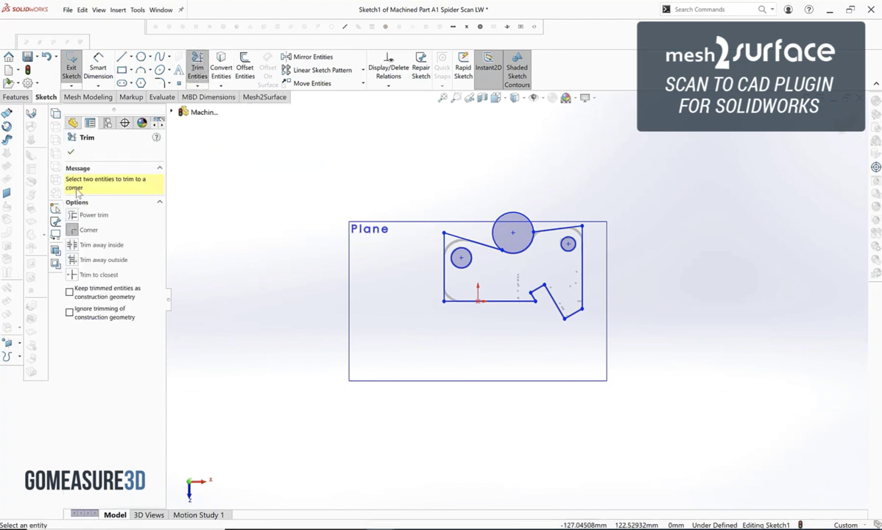
{"action": "left_click", "coordinate": [72, 215]}
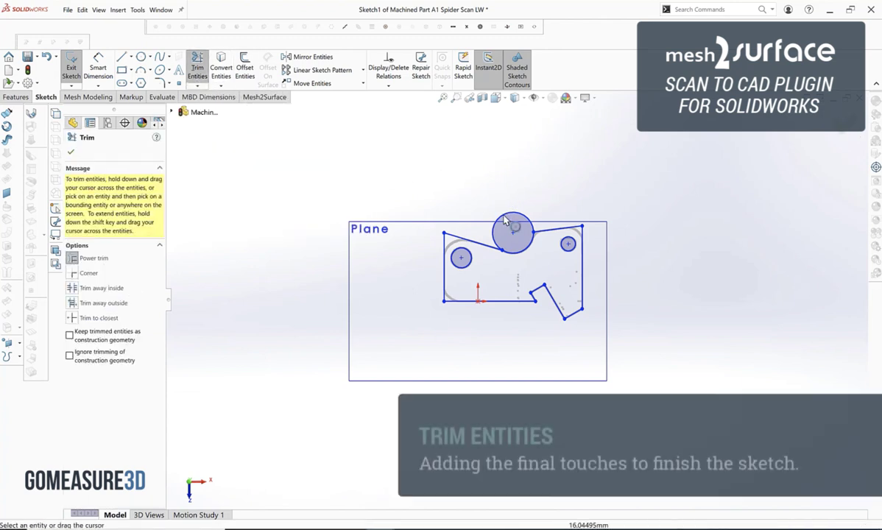
{"action": "left_click_drag", "start_coordinate": [495, 206], "coordinate": [506, 223]}
{"action": "left_click", "coordinate": [71, 151]}
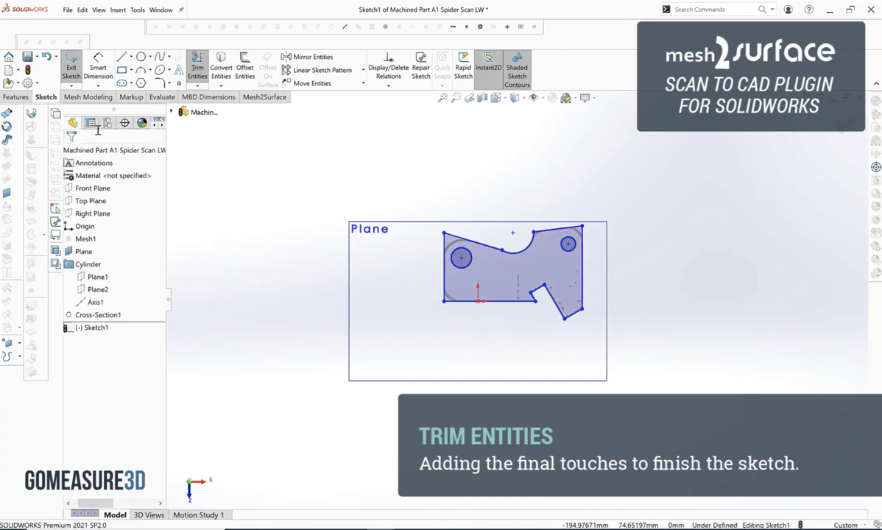
Fillet the two profile corners beside the large hole with radii of 11 mm on the upper and 10 mm on the lower
{"action": "left_click", "coordinate": [160, 77]}
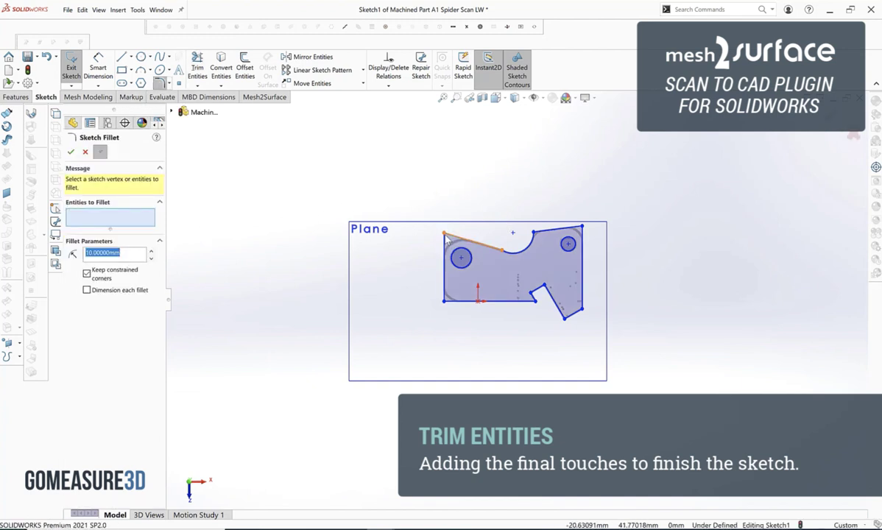
{"action": "left_click", "coordinate": [446, 237]}
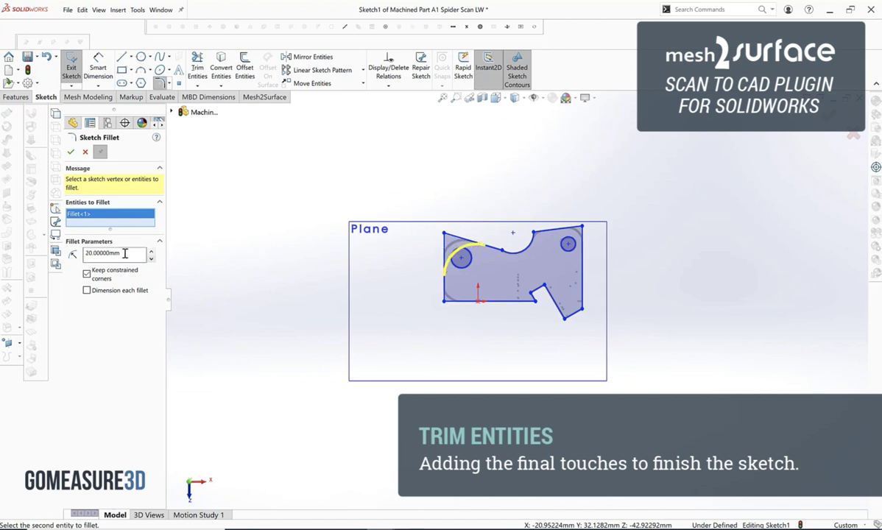
{"action": "type", "text": "11"}
{"action": "key", "text": "Return"}
{"action": "left_click", "coordinate": [71, 152]}
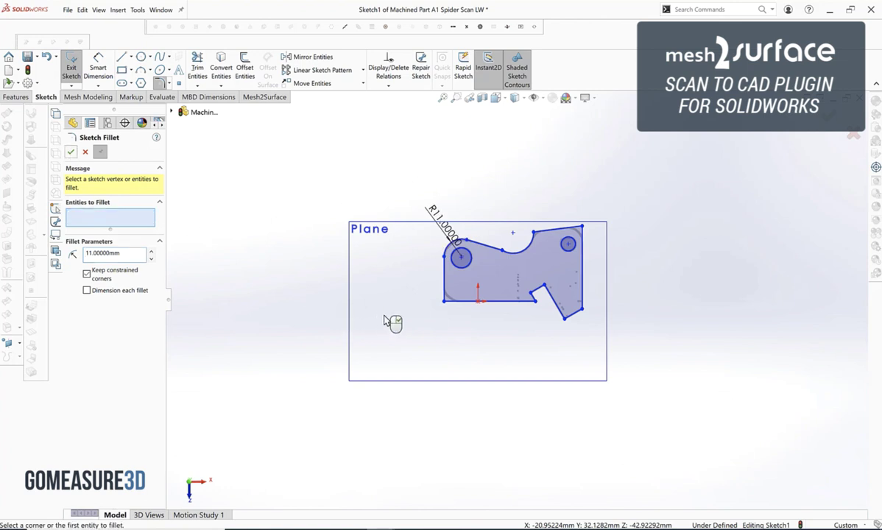
{"action": "left_click", "coordinate": [446, 302]}
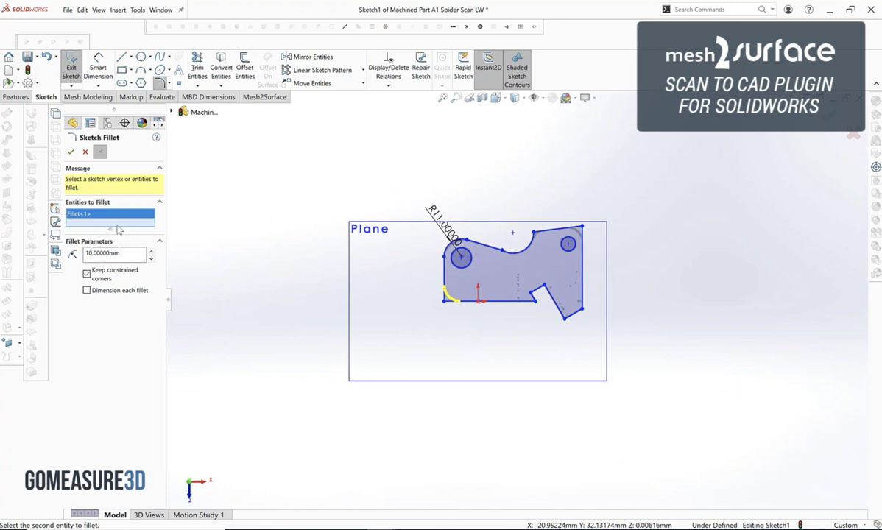
{"action": "left_click", "coordinate": [71, 152]}
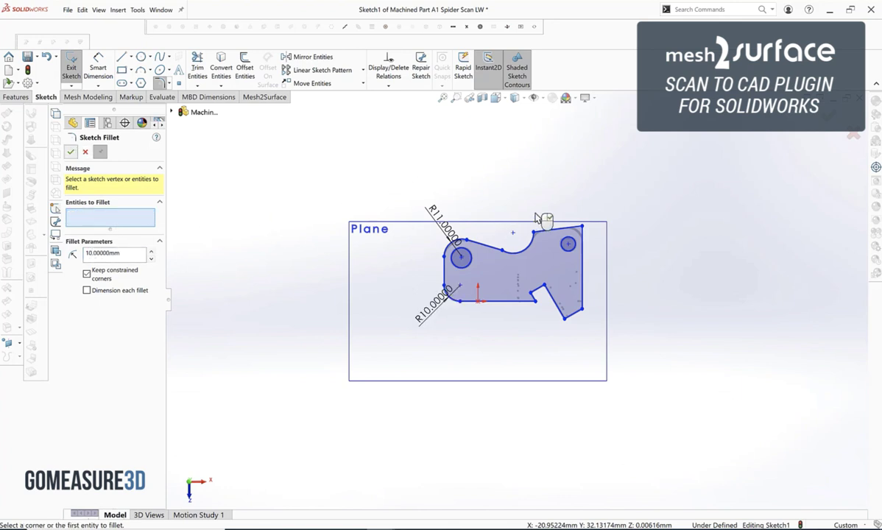
Fillet the two profile corners on either side of the sloped edge above the small hole with a 9 mm radius
{"action": "scroll", "coordinate": [581, 246], "scroll_direction": "down", "scroll_amount": 5}
{"action": "left_click", "coordinate": [597, 249]}
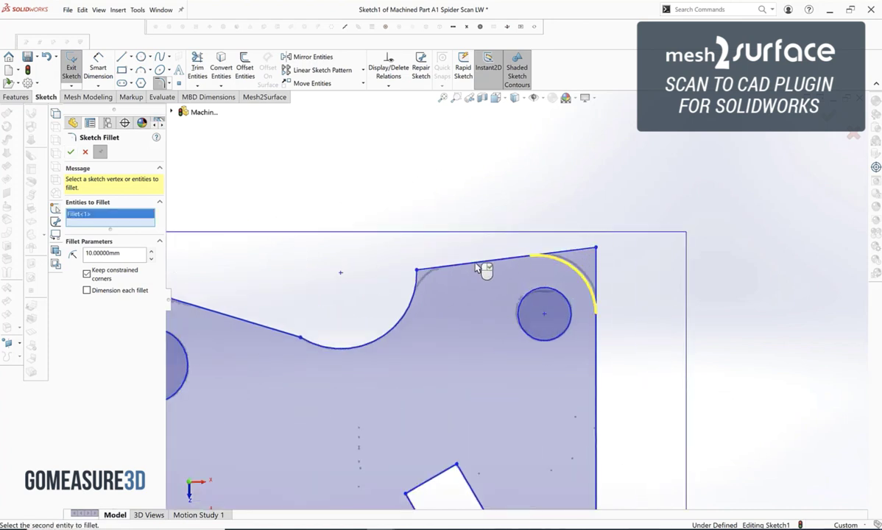
{"action": "left_click", "coordinate": [417, 271]}
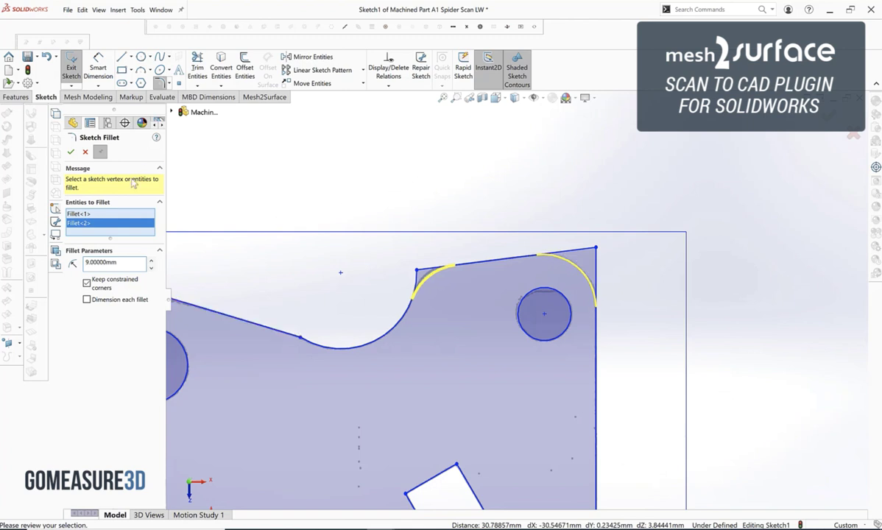
{"action": "left_click", "coordinate": [72, 153]}
{"action": "scroll", "coordinate": [422, 250], "scroll_direction": "up", "scroll_amount": 5}
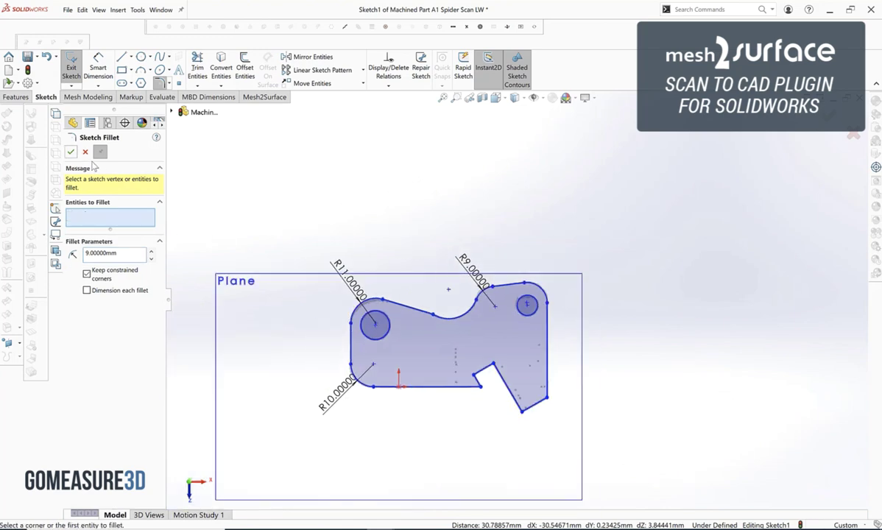
{"action": "left_click", "coordinate": [71, 151]}
Show the whole scan mesh again alongside the profile sketch
{"action": "mouse_move", "coordinate": [327, 293]}
{"action": "middle_mouse_down"}
{"action": "mouse_move", "coordinate": [382, 242]}
{"action": "mouse_move", "coordinate": [217, 244]}
{"action": "mouse_move", "coordinate": [302, 255]}
{"action": "mouse_move", "coordinate": [359, 315]}
{"action": "middle_mouse_up"}
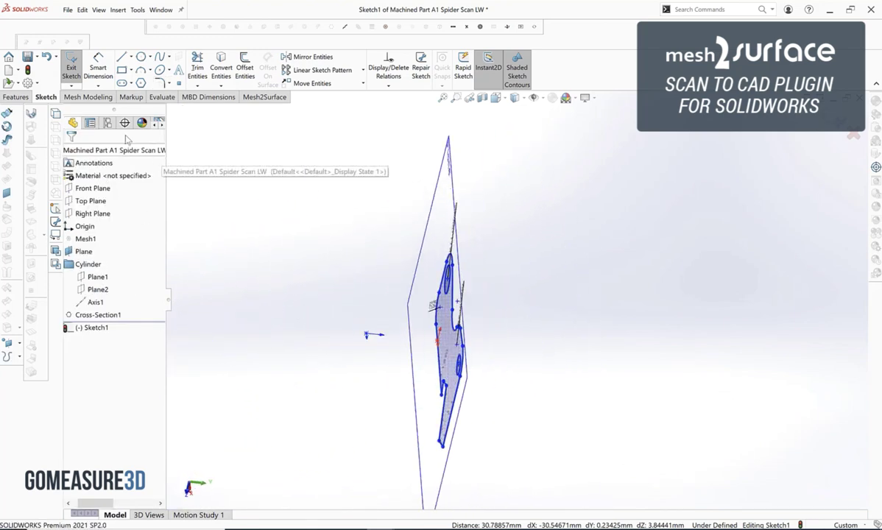
{"action": "left_click", "coordinate": [15, 96]}
{"action": "right_click", "coordinate": [85, 238]}
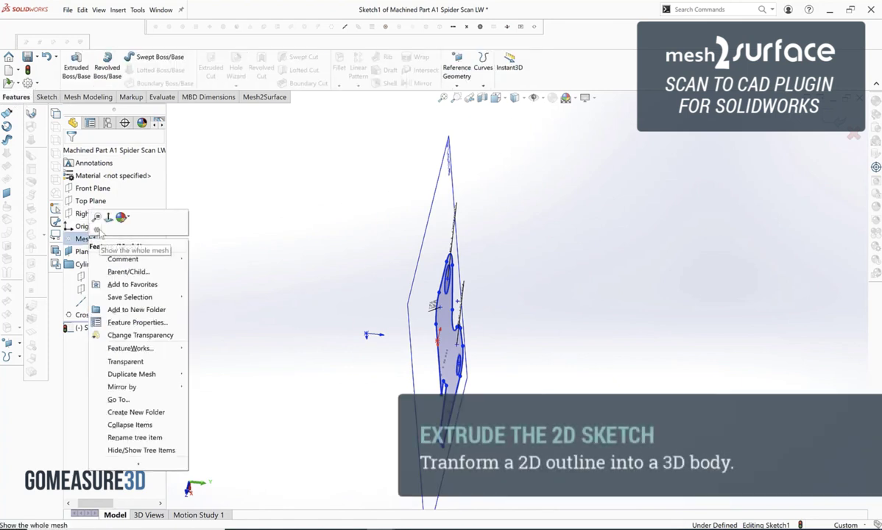
{"action": "left_click", "coordinate": [97, 230]}
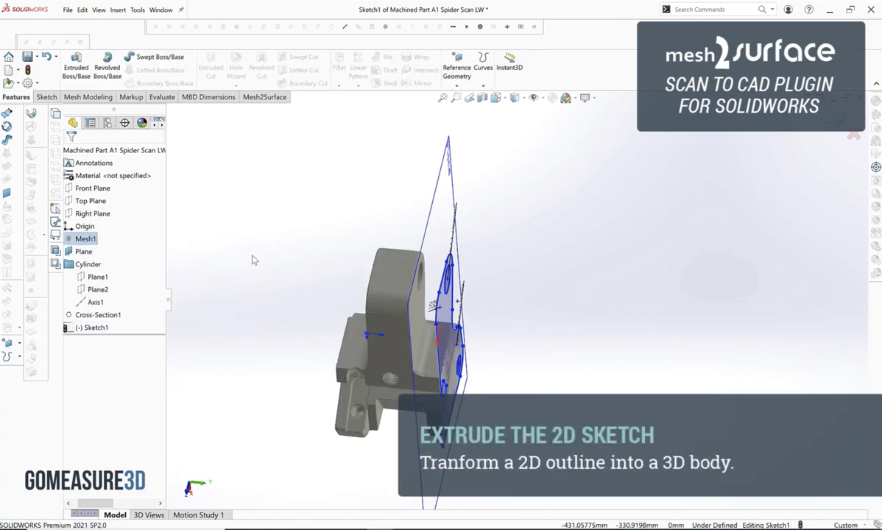
Extrude the profile sketch as a blind boss 47 mm deep, reversed so it runs through the scan mesh
{"action": "left_click", "coordinate": [76, 71]}
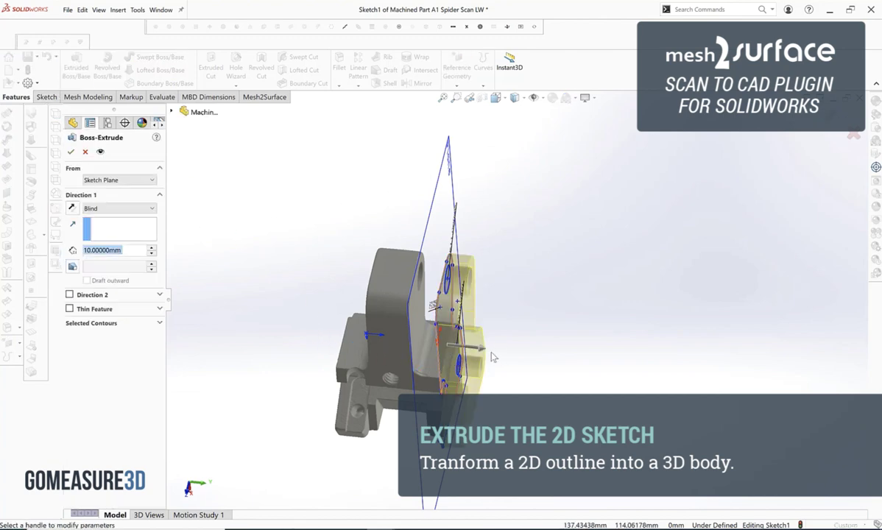
{"action": "left_click", "coordinate": [472, 356]}
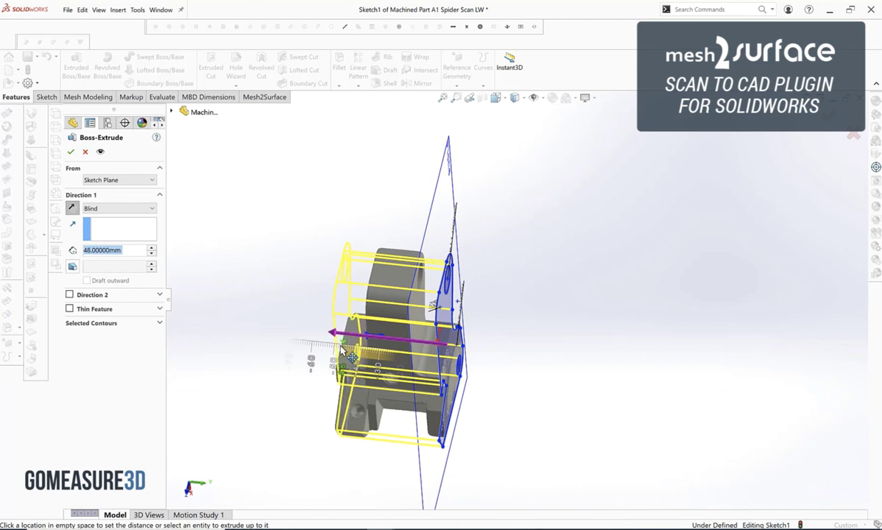
{"action": "left_click", "coordinate": [335, 351]}
{"action": "middle_click_drag", "start_coordinate": [289, 385], "coordinate": [266, 268]}
{"action": "left_click", "coordinate": [90, 251]}
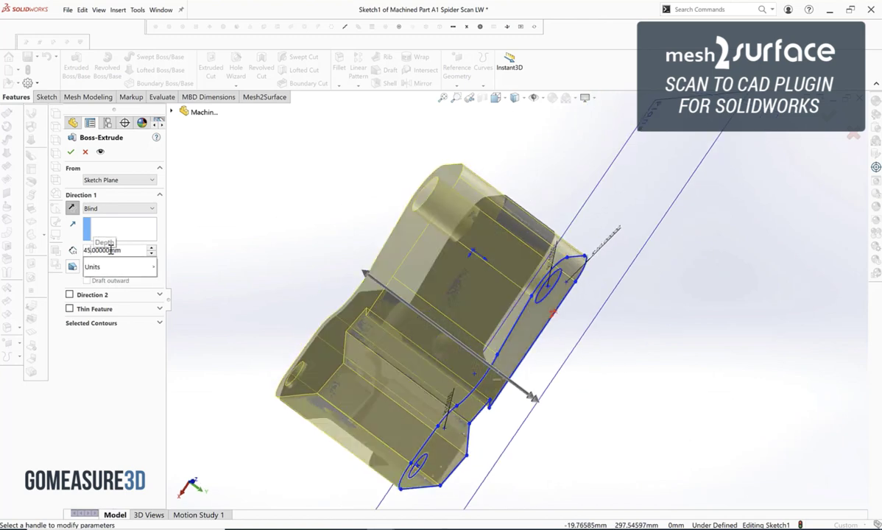
{"action": "key", "text": "Return"}
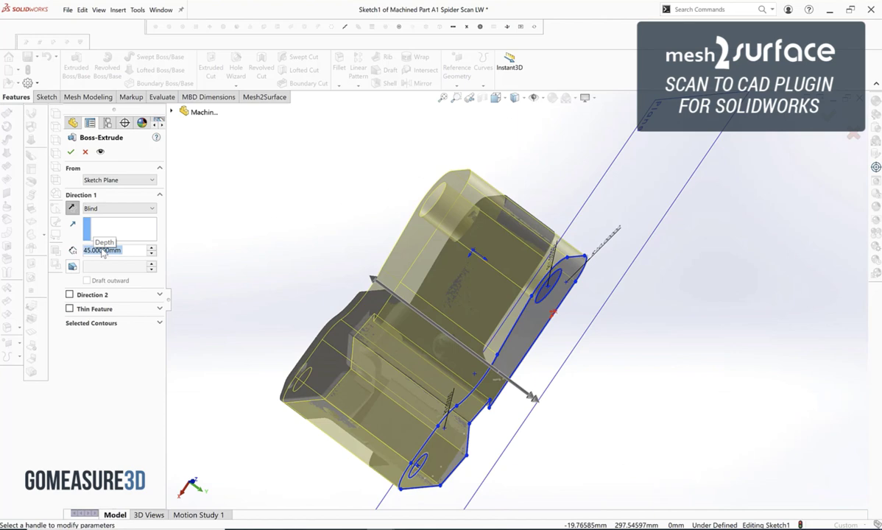
{"action": "left_click", "coordinate": [91, 251]}
{"action": "left_click", "coordinate": [106, 250]}
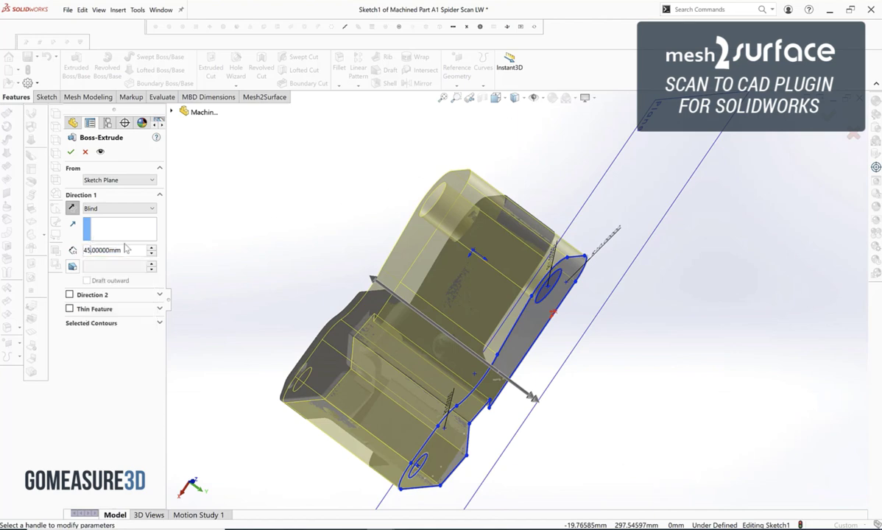
{"action": "key", "text": "BackSpace"}
{"action": "key", "text": "Return"}
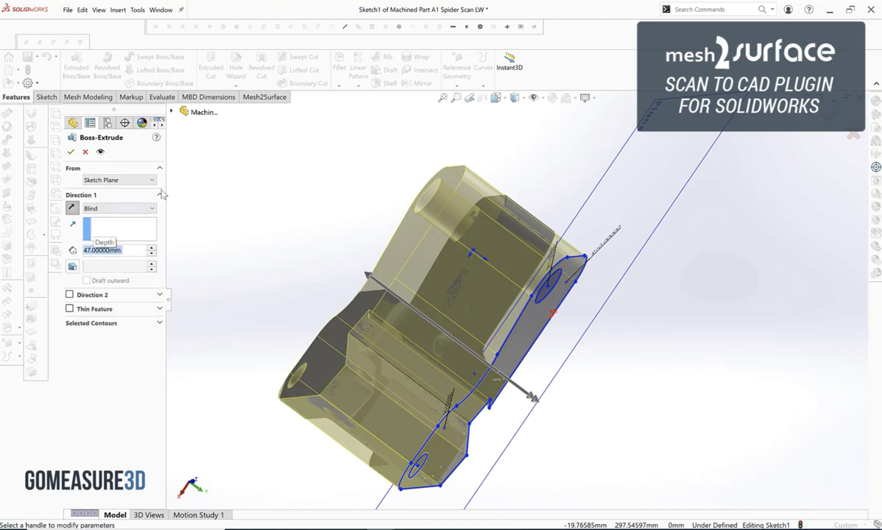
{"action": "left_click", "coordinate": [70, 151]}
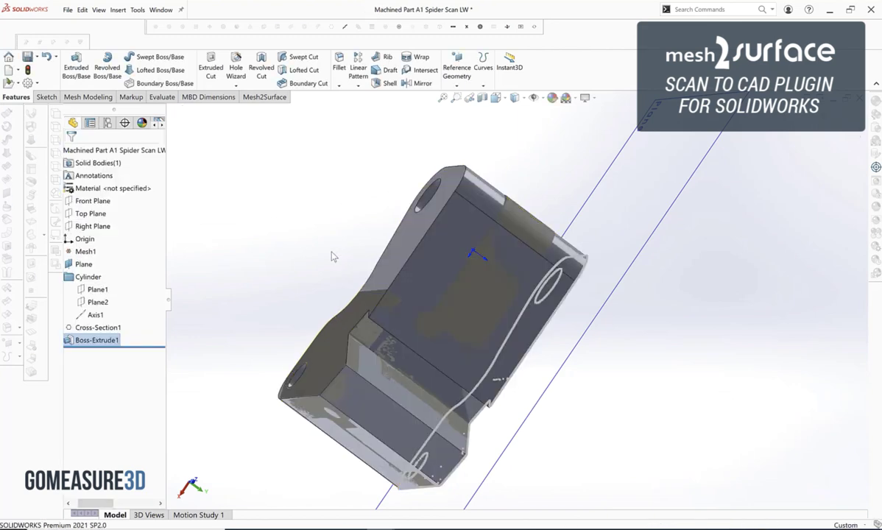
Compare the extruded body with the scan mesh, update the tolerance and inspect the deviation color map before closing it
{"action": "middle_click_drag", "start_coordinate": [377, 277], "coordinate": [384, 119]}
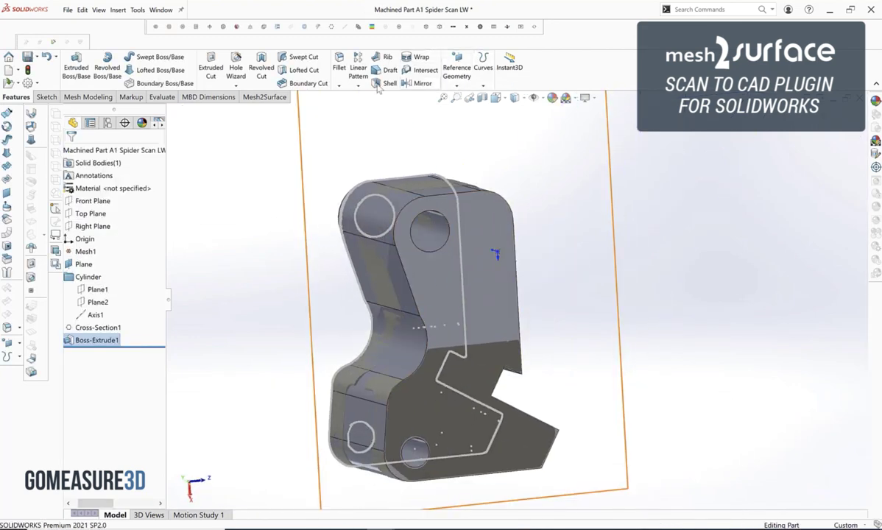
{"action": "left_click", "coordinate": [263, 96]}
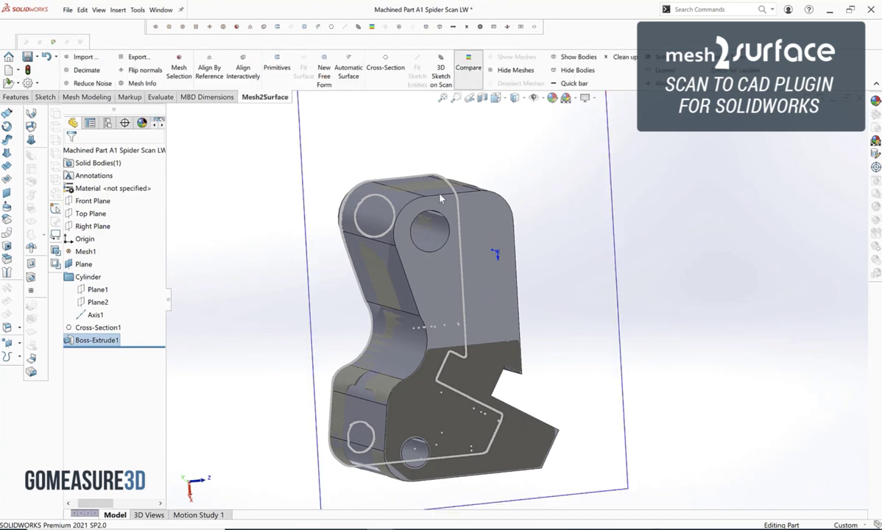
{"action": "middle_click_drag", "start_coordinate": [390, 260], "coordinate": [147, 214]}
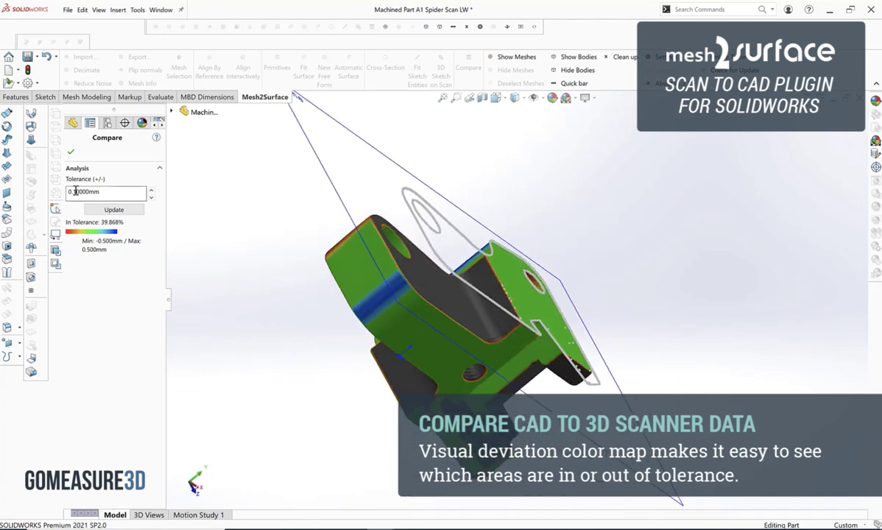
{"action": "key", "text": "Return"}
{"action": "middle_click_drag", "start_coordinate": [297, 263], "coordinate": [435, 255]}
{"action": "left_click", "coordinate": [70, 151]}
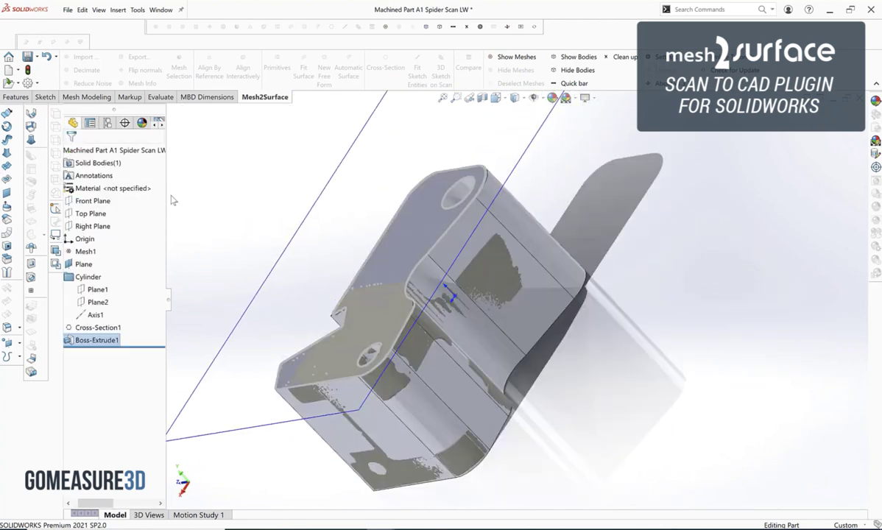
Hide the extruded body to expose the scan mesh and its details
{"action": "middle_click_drag", "start_coordinate": [442, 298], "coordinate": [427, 357]}
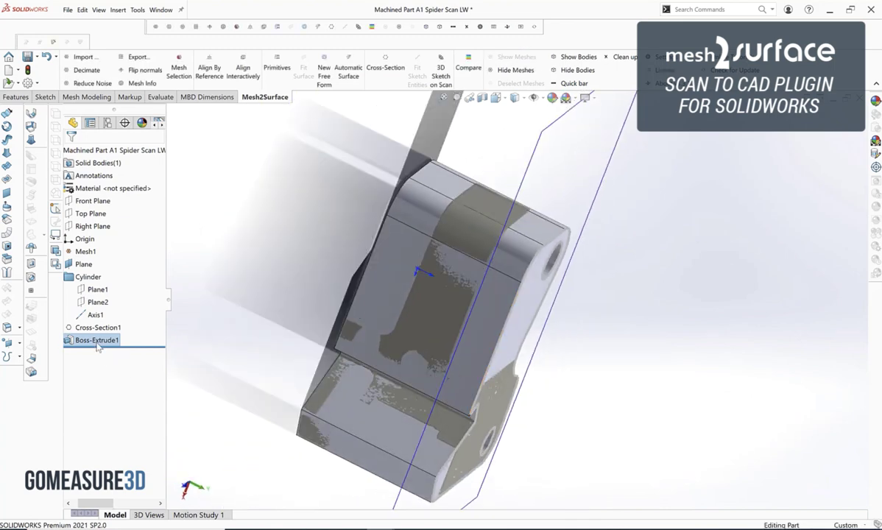
{"action": "right_click", "coordinate": [97, 343]}
{"action": "left_click", "coordinate": [105, 322]}
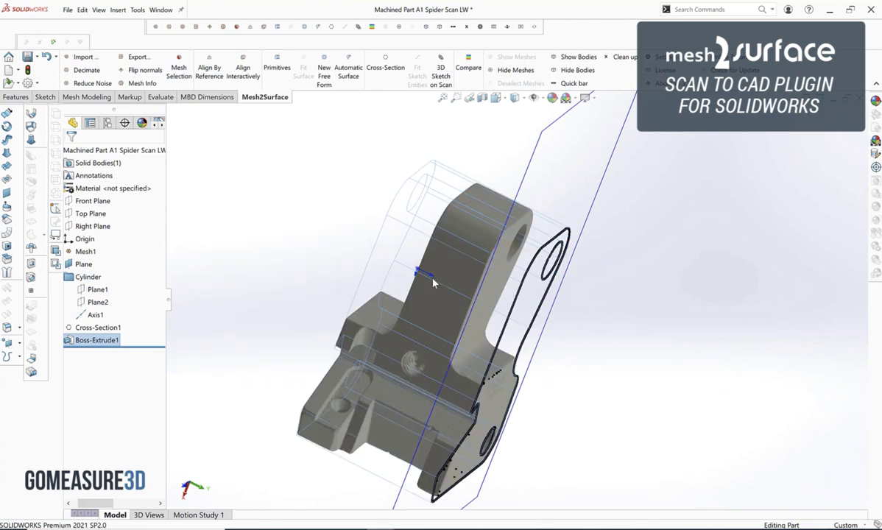
{"action": "middle_click_drag", "start_coordinate": [433, 281], "coordinate": [288, 169]}
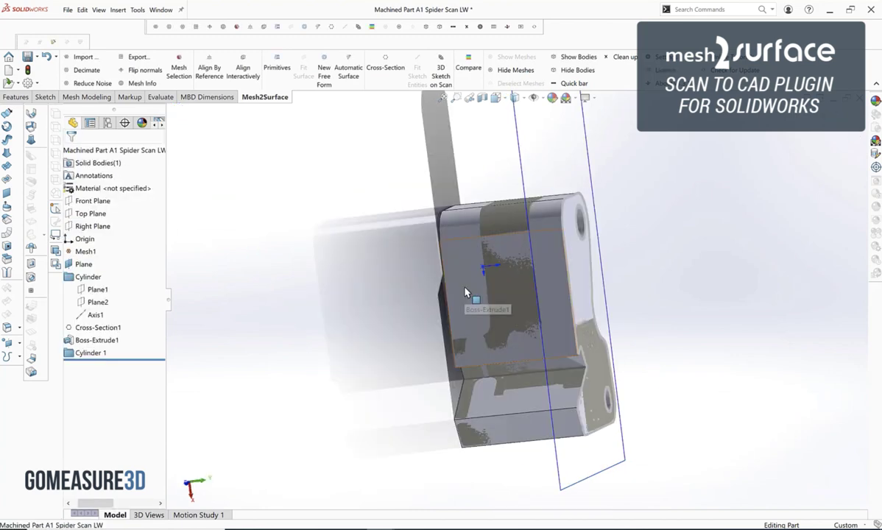
Create a mesh cross-section parallel to the body's large flat face, flipped inward at an offset of about 15.31 mm
{"action": "left_click", "coordinate": [467, 262]}
{"action": "right_click", "coordinate": [467, 261]}
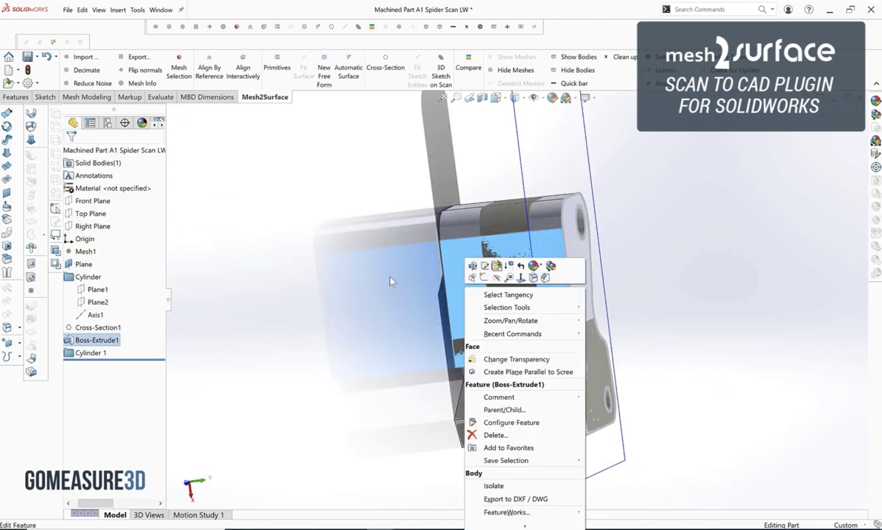
{"action": "left_click", "coordinate": [431, 188]}
{"action": "left_click", "coordinate": [386, 66]}
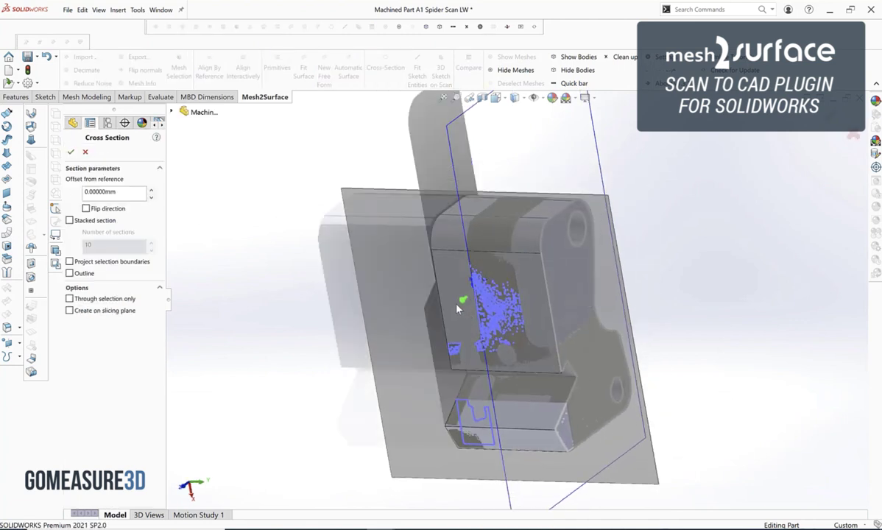
{"action": "left_click_drag", "start_coordinate": [462, 303], "coordinate": [479, 269]}
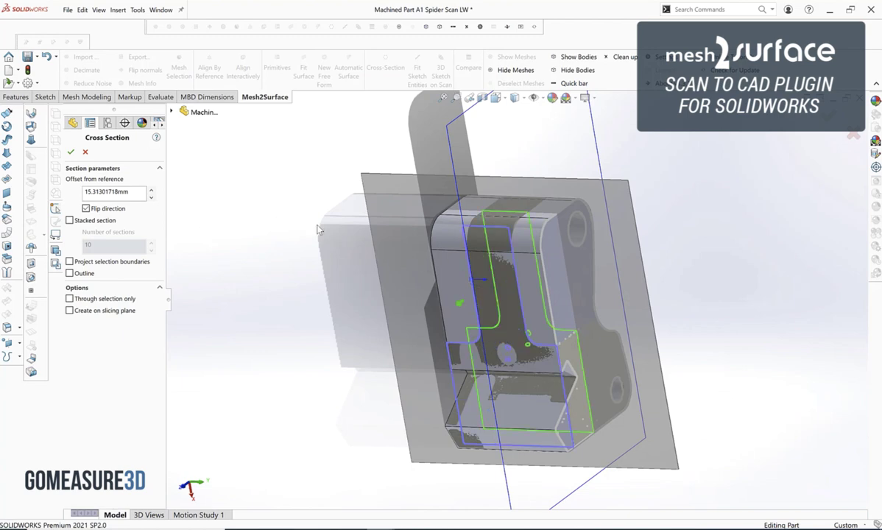
{"action": "left_click", "coordinate": [71, 151]}
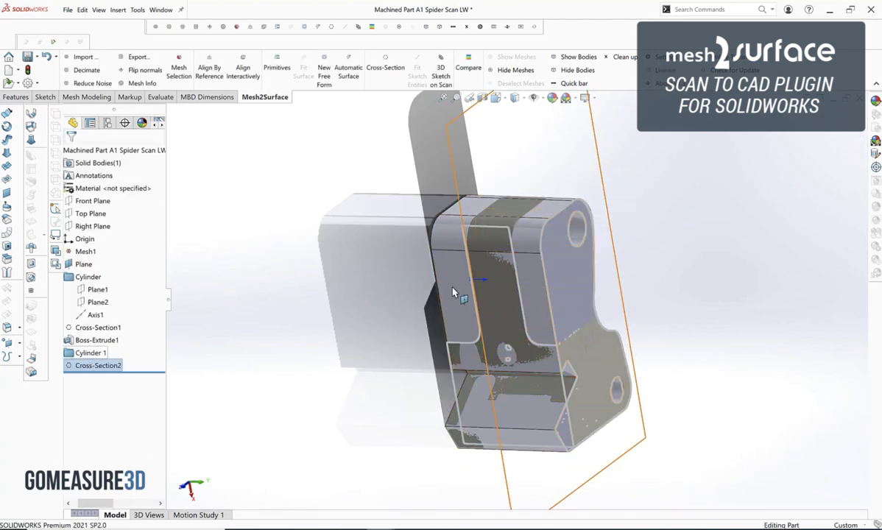
Start a sketch on the body's large flat face and hide the scan mesh so the new cross-section outline stands out
{"action": "right_click", "coordinate": [452, 263]}
{"action": "left_click", "coordinate": [472, 278]}
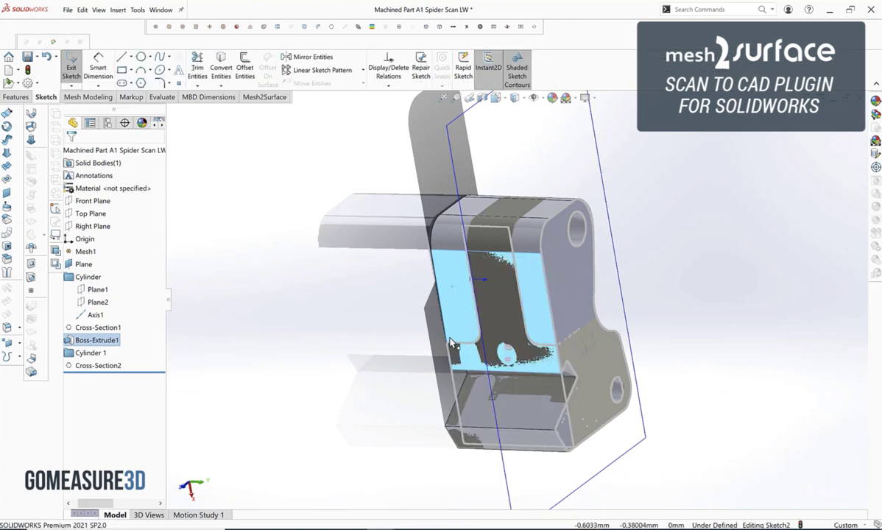
{"action": "mouse_move", "coordinate": [504, 347]}
{"action": "middle_mouse_down"}
{"action": "mouse_move", "coordinate": [495, 277]}
{"action": "mouse_move", "coordinate": [528, 295]}
{"action": "mouse_move", "coordinate": [539, 360]}
{"action": "mouse_move", "coordinate": [532, 346]}
{"action": "mouse_move", "coordinate": [545, 342]}
{"action": "middle_mouse_up"}
{"action": "right_click", "coordinate": [86, 252]}
{"action": "left_click", "coordinate": [88, 234]}
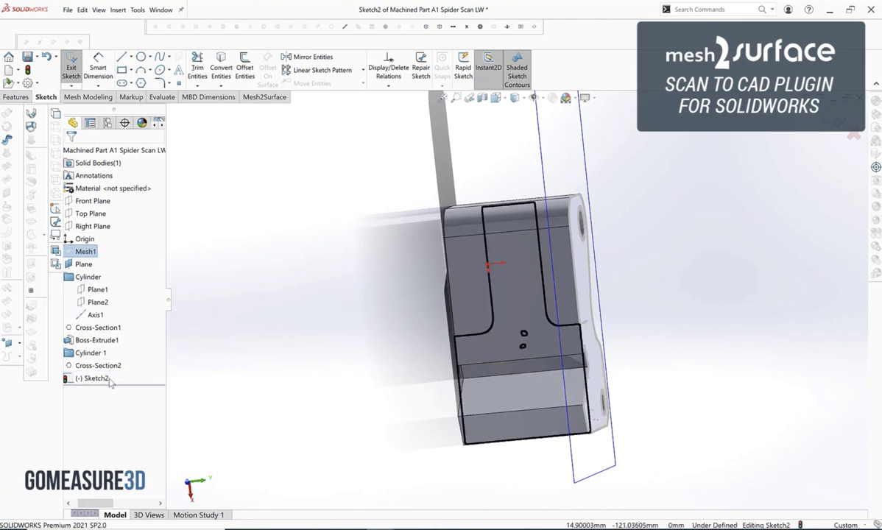
{"action": "left_click", "coordinate": [496, 98]}
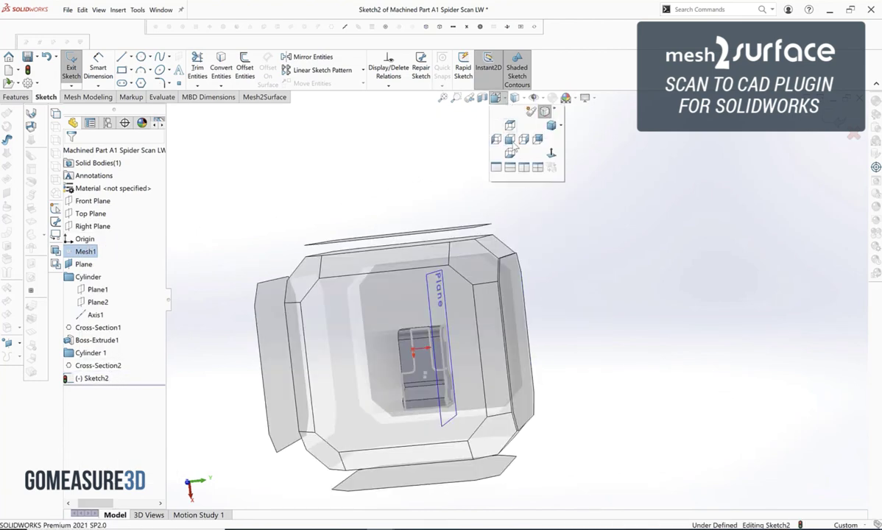
{"action": "left_click", "coordinate": [552, 152]}
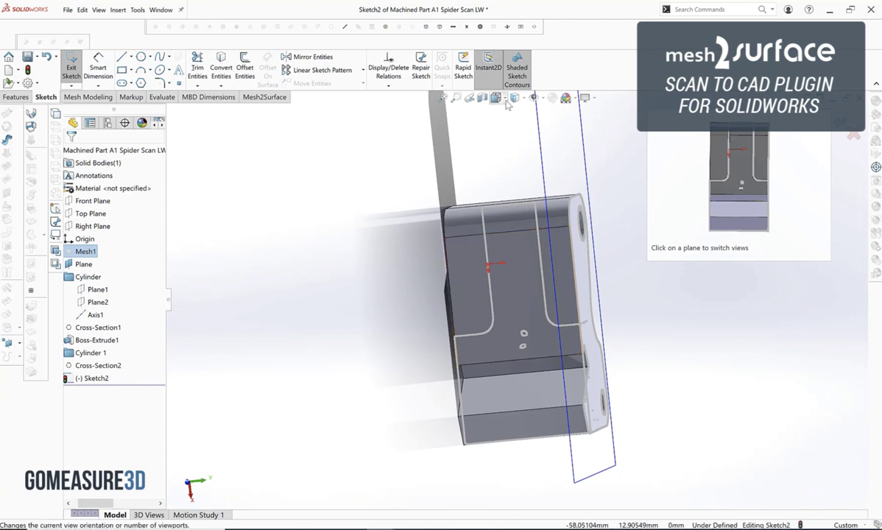
{"action": "left_click", "coordinate": [501, 99]}
{"action": "left_click", "coordinate": [518, 148]}
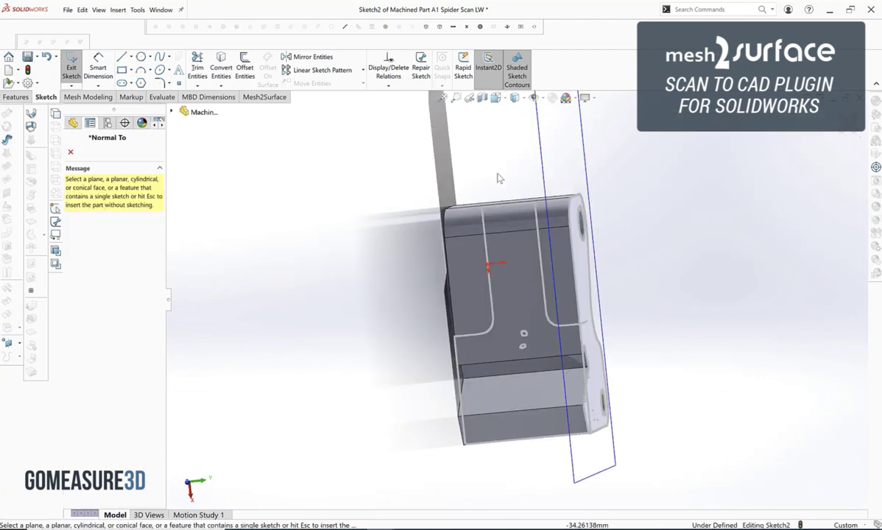
{"action": "left_click", "coordinate": [70, 153]}
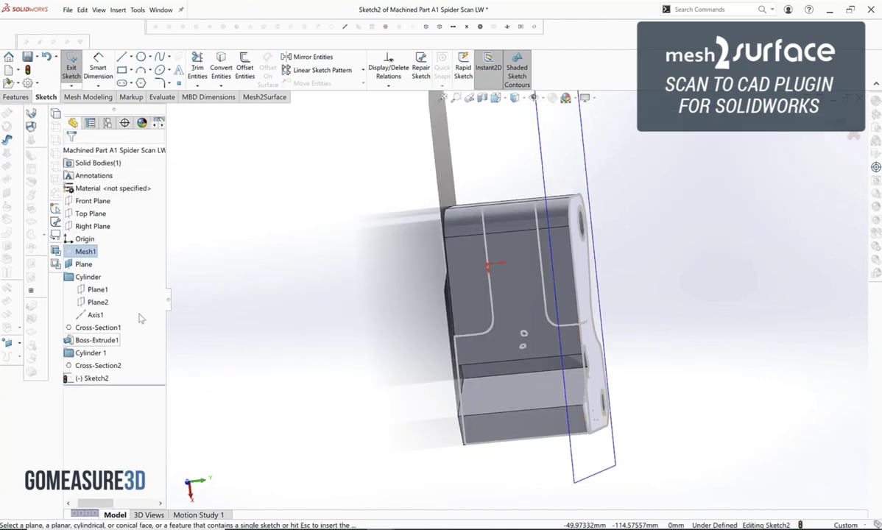
{"action": "mouse_move", "coordinate": [303, 203]}
{"action": "middle_mouse_down"}
{"action": "mouse_move", "coordinate": [329, 189]}
{"action": "mouse_move", "coordinate": [398, 242]}
{"action": "middle_mouse_up"}
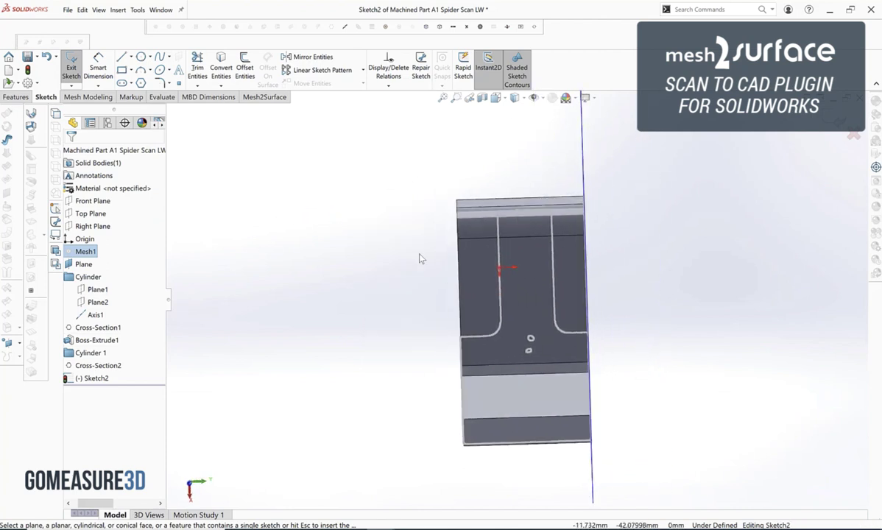
{"action": "right_click", "coordinate": [480, 286]}
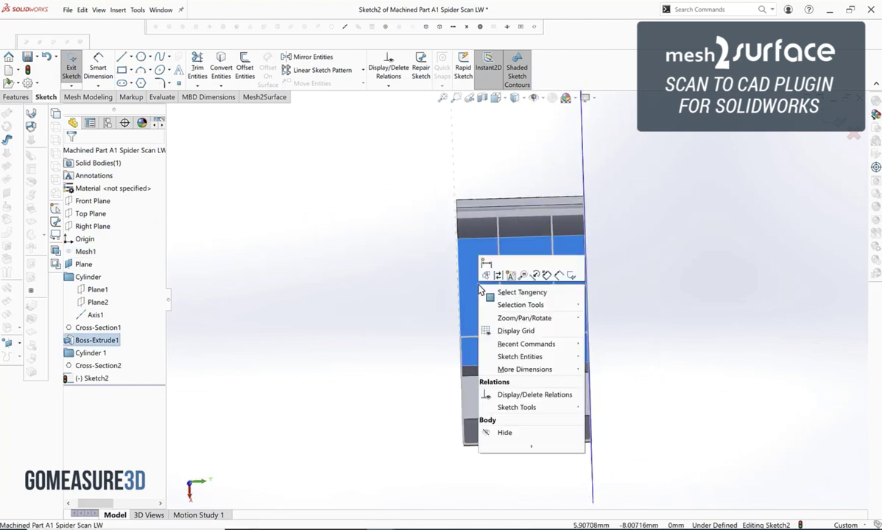
{"action": "left_click", "coordinate": [353, 297]}
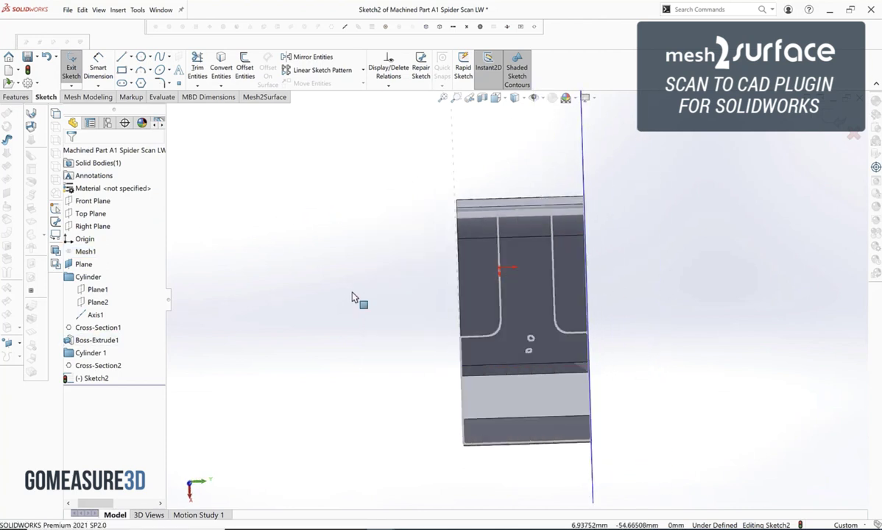
Orient the view normal to the Front Plane and frame the cross-section outline for sketching
{"action": "right_click", "coordinate": [85, 200]}
{"action": "left_click", "coordinate": [137, 190]}
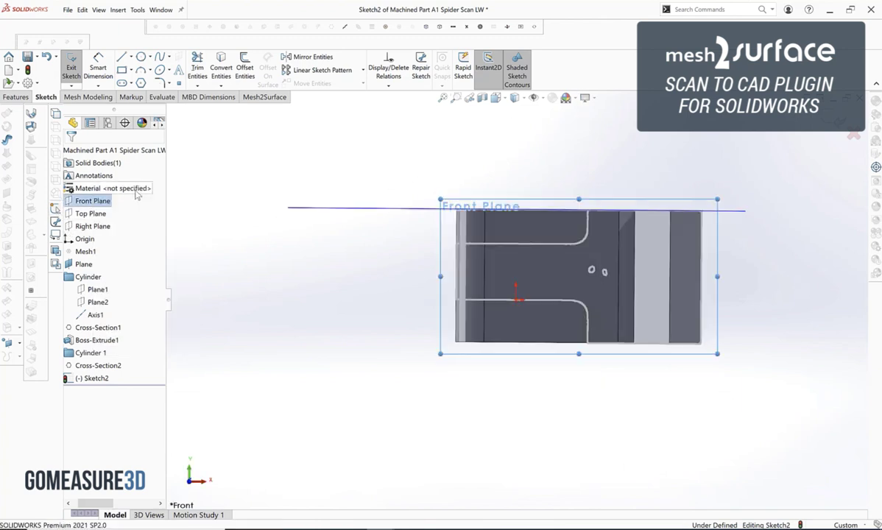
{"action": "scroll", "coordinate": [569, 214], "scroll_direction": "up", "scroll_amount": 3}
{"action": "scroll", "coordinate": [563, 284], "scroll_direction": "down", "scroll_amount": 8}
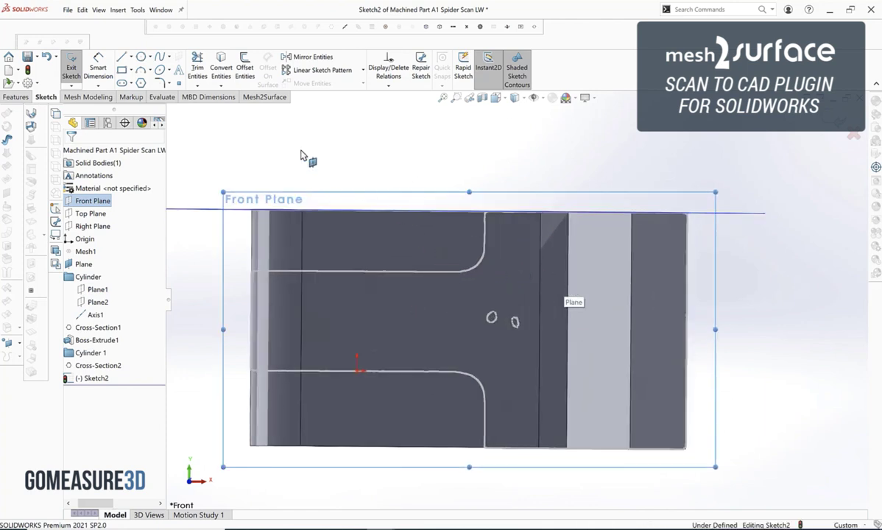
Fit sketch lines to the straight edges of the mesh cross-section outline using Fit Sketch Entities with instant fit
{"action": "left_click", "coordinate": [252, 97]}
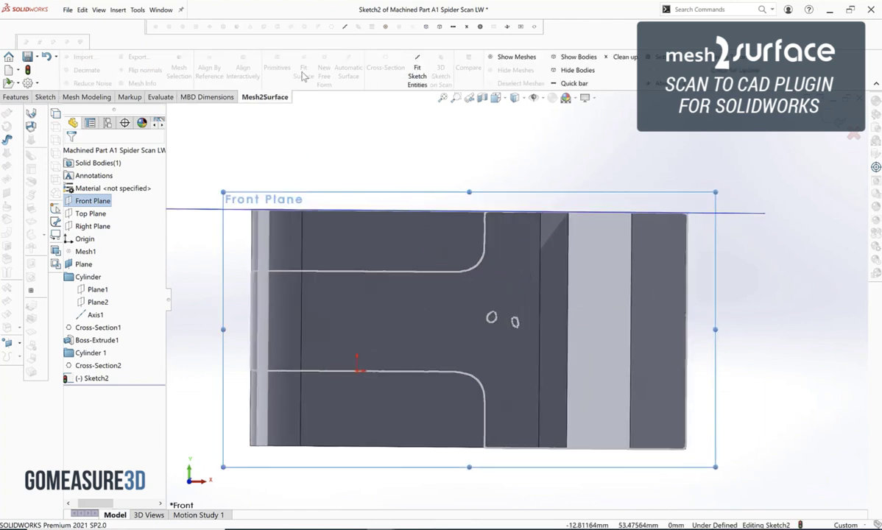
{"action": "left_click", "coordinate": [411, 69]}
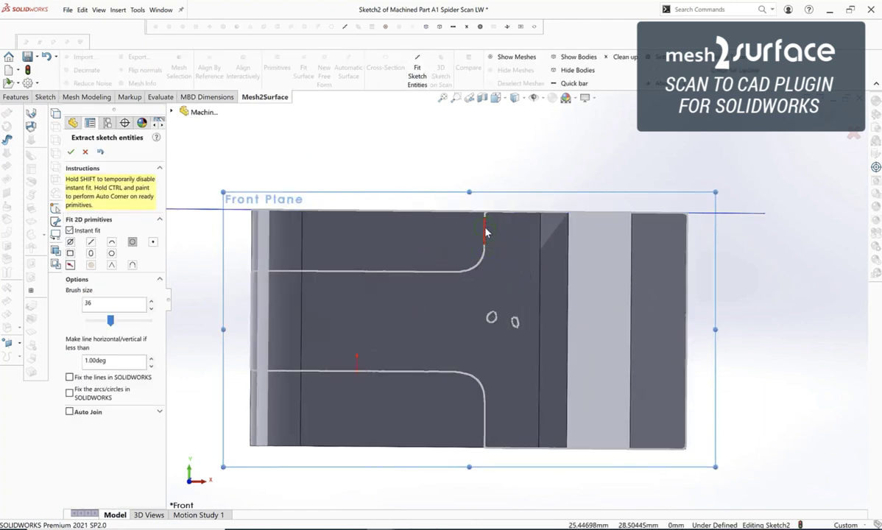
{"action": "left_click_drag", "start_coordinate": [485, 232], "coordinate": [443, 271]}
{"action": "key", "text": "ctrl+z"}
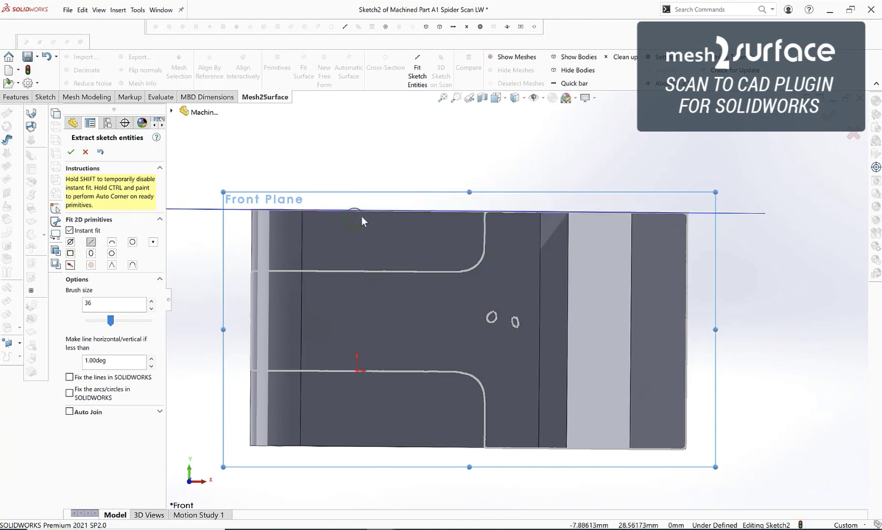
{"action": "left_click", "coordinate": [483, 232]}
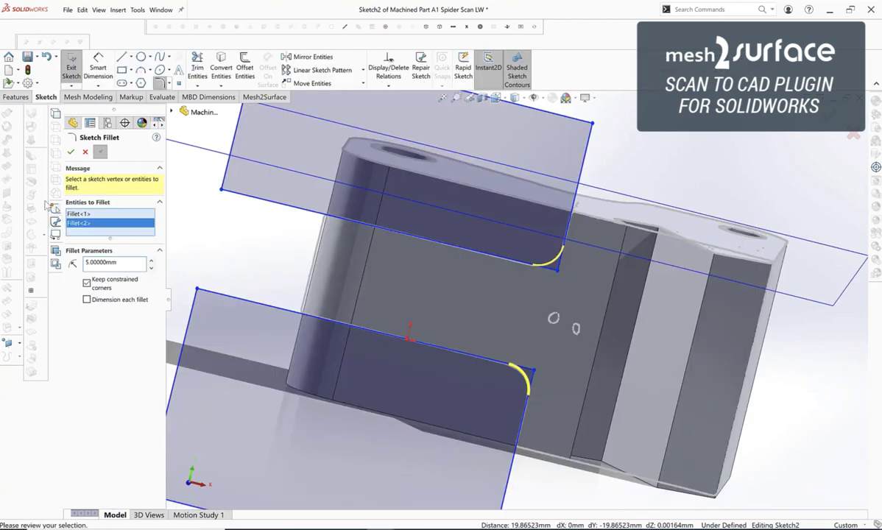
Round the inner corner of each of the two rectangular sketch profiles with a 5 mm sketch fillet
{"action": "left_click", "coordinate": [71, 151]}
{"action": "key", "text": "f"}
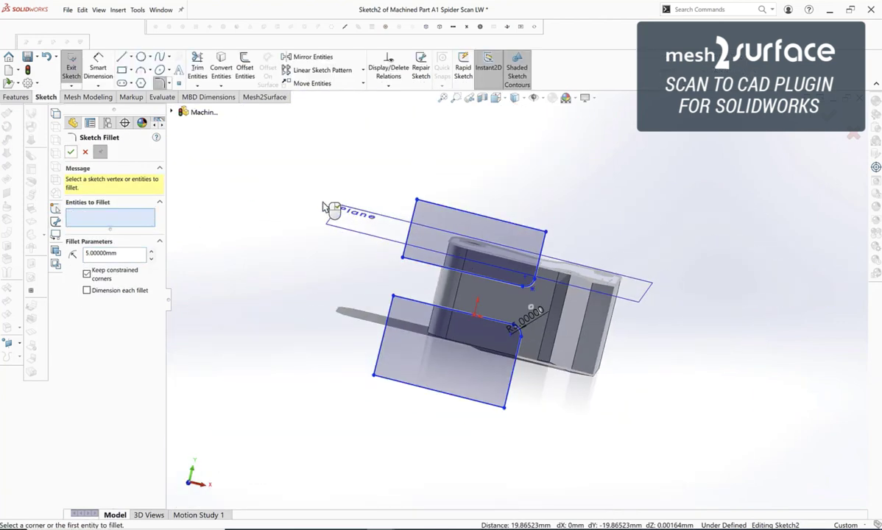
{"action": "left_click", "coordinate": [72, 152]}
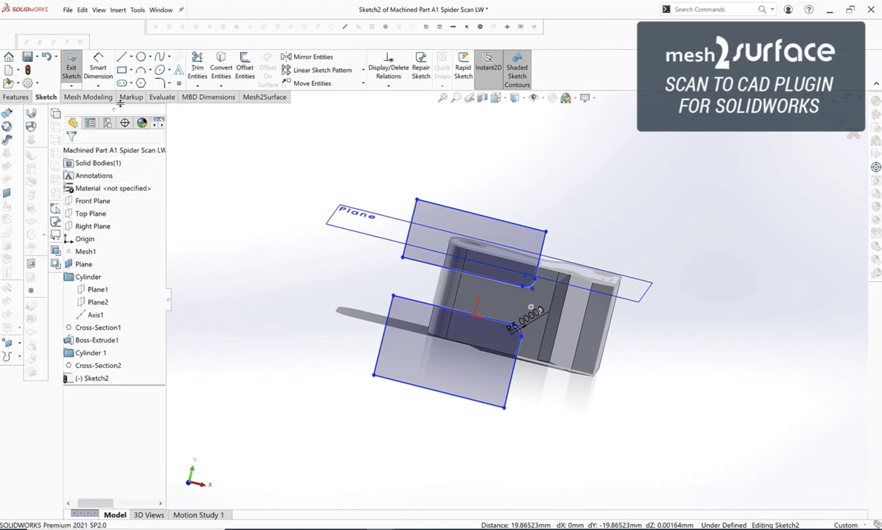
Cut-extrude both filleted profiles through the body from the sketch plane with a 47 mm blind depth
{"action": "left_click", "coordinate": [16, 96]}
{"action": "left_click", "coordinate": [210, 67]}
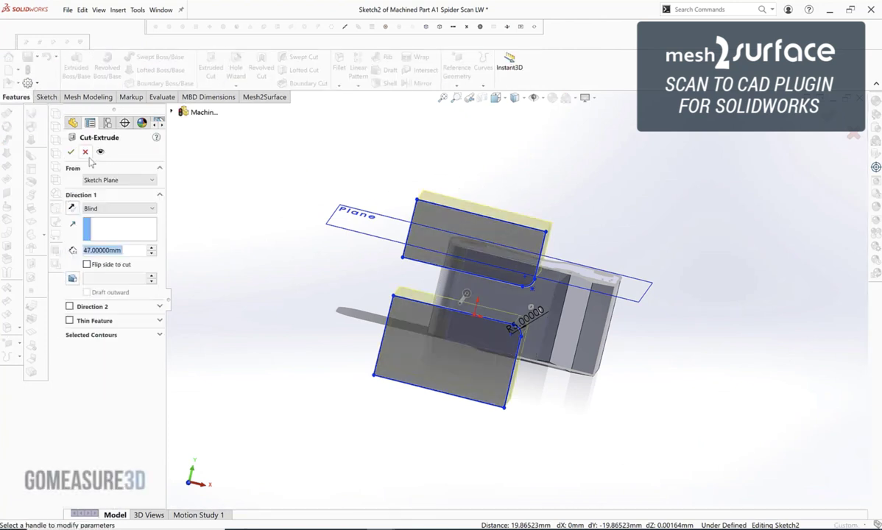
{"action": "left_click", "coordinate": [70, 151]}
Show the whole scan mesh and compare it with the cut body at a tolerance of ±0.15 mm, examining the deviation colours
{"action": "middle_click_drag", "start_coordinate": [410, 199], "coordinate": [472, 170]}
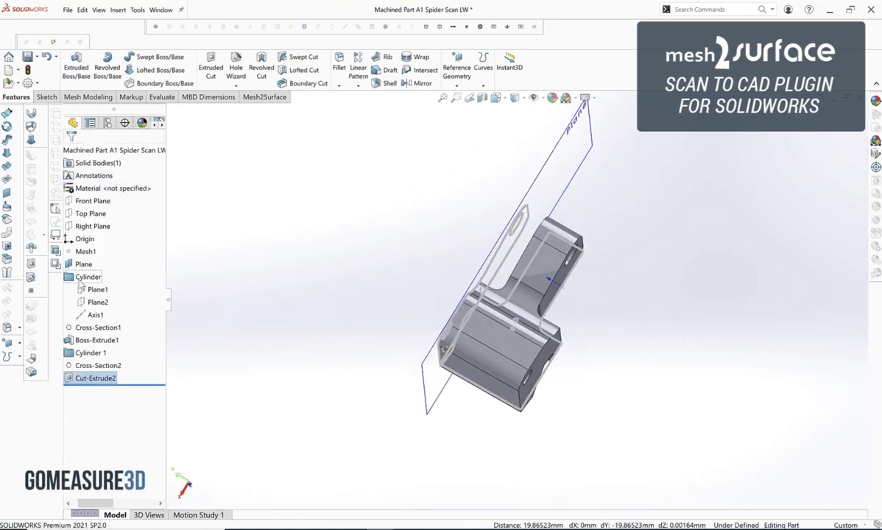
{"action": "left_click", "coordinate": [84, 251]}
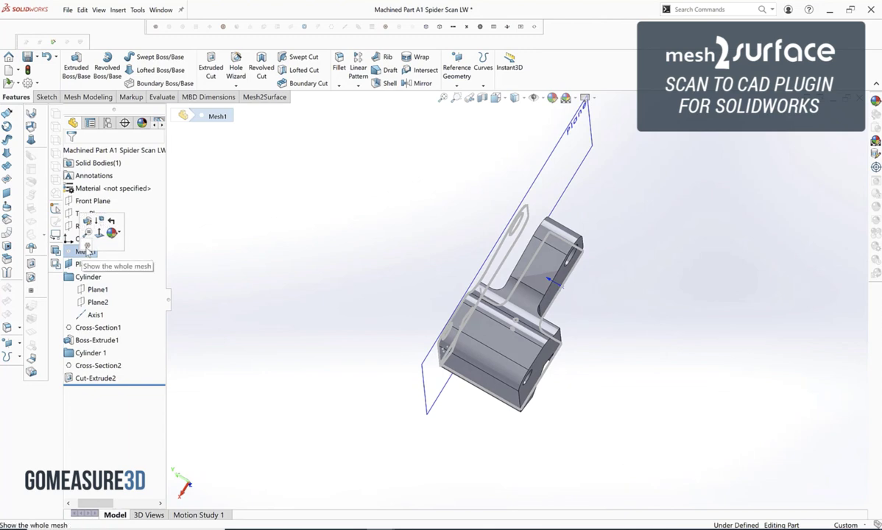
{"action": "left_click", "coordinate": [87, 246]}
{"action": "middle_click_drag", "start_coordinate": [396, 192], "coordinate": [368, 184]}
{"action": "left_click", "coordinate": [265, 97]}
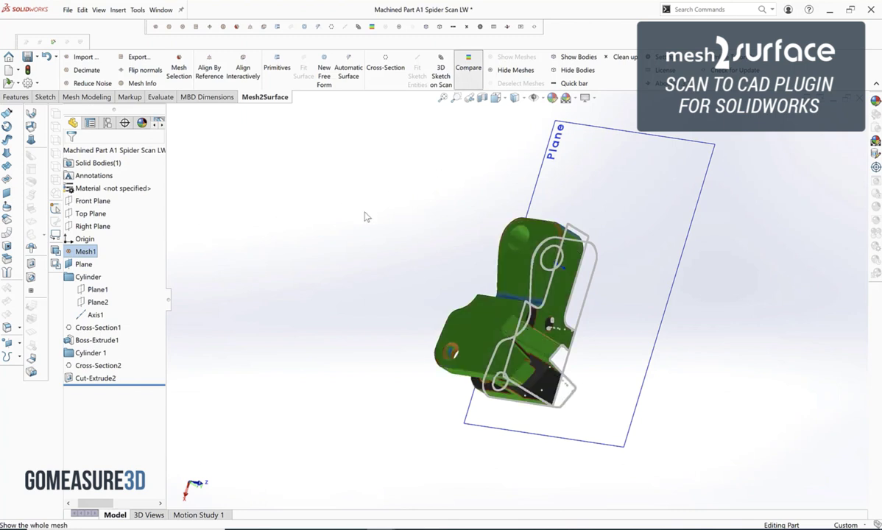
{"action": "mouse_move", "coordinate": [438, 282]}
{"action": "middle_mouse_down"}
{"action": "mouse_move", "coordinate": [565, 281]}
{"action": "mouse_move", "coordinate": [488, 254]}
{"action": "mouse_move", "coordinate": [434, 262]}
{"action": "mouse_move", "coordinate": [434, 278]}
{"action": "mouse_move", "coordinate": [480, 278]}
{"action": "mouse_move", "coordinate": [544, 262]}
{"action": "mouse_move", "coordinate": [577, 281]}
{"action": "mouse_move", "coordinate": [452, 288]}
{"action": "mouse_move", "coordinate": [545, 297]}
{"action": "middle_mouse_up"}
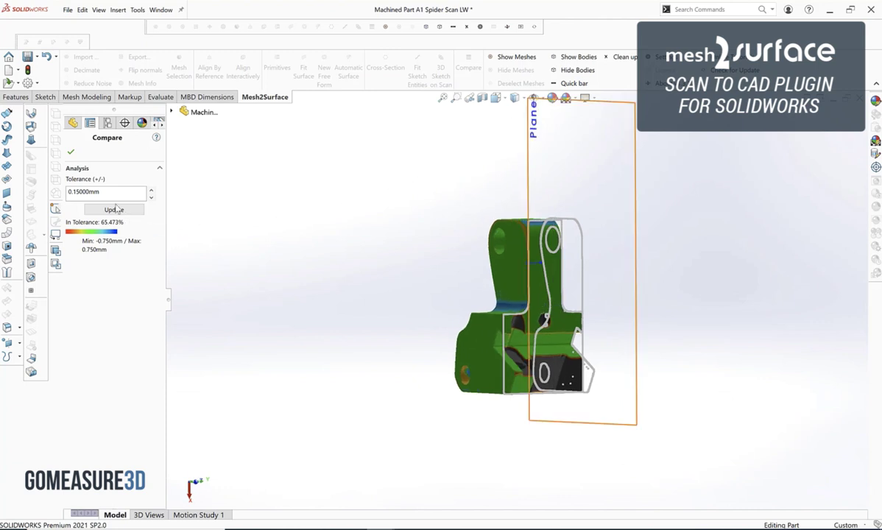
{"action": "left_click", "coordinate": [70, 154]}
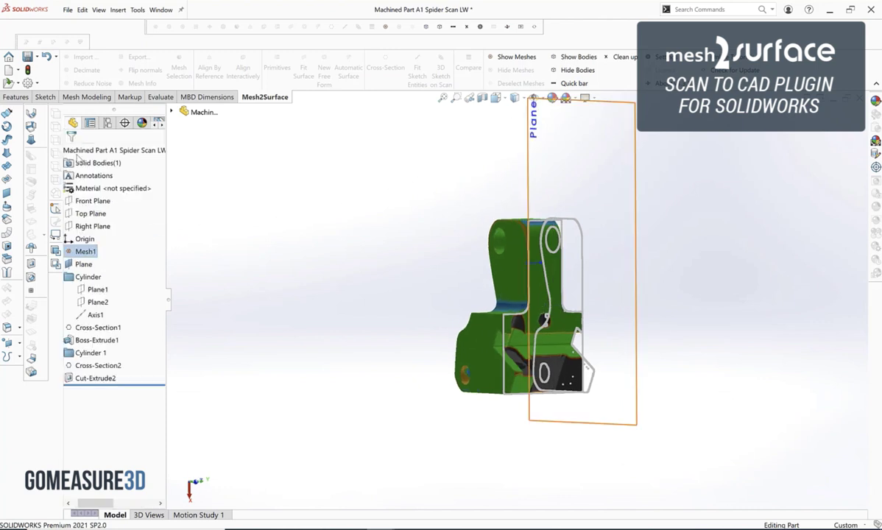